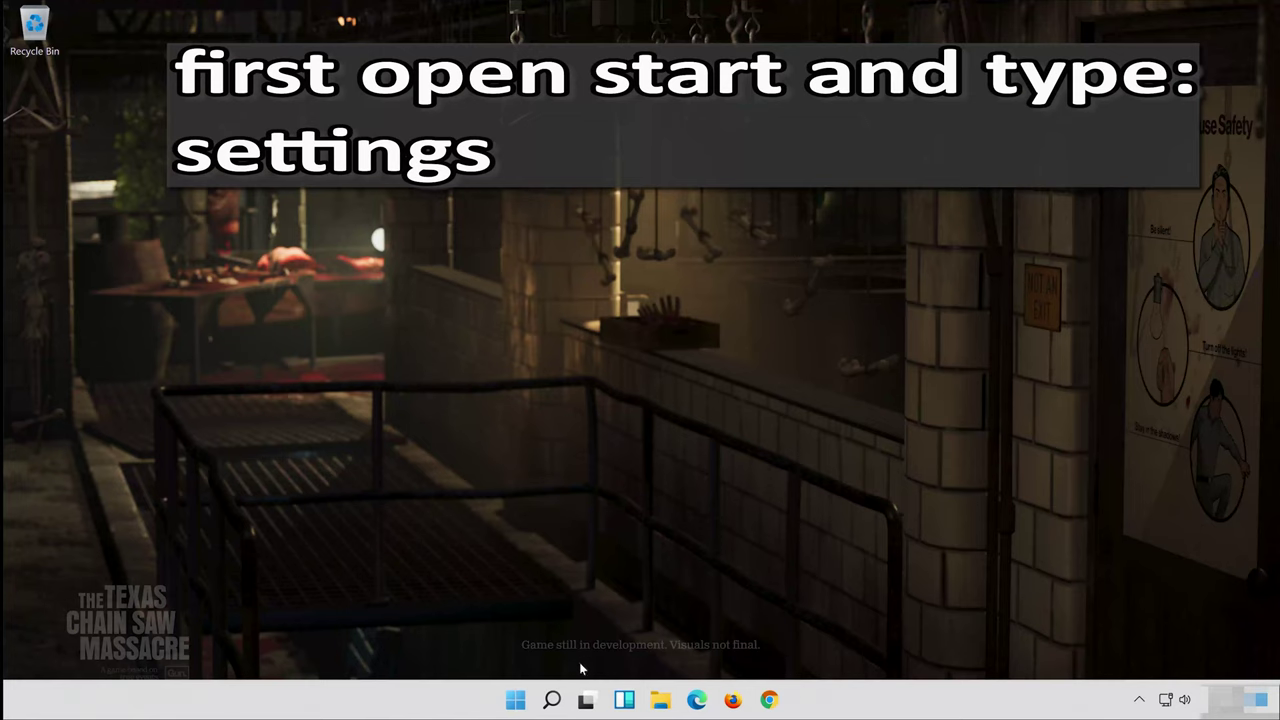
Step: Search Windows for "settings" and open the Settings app
left_click(552, 700)
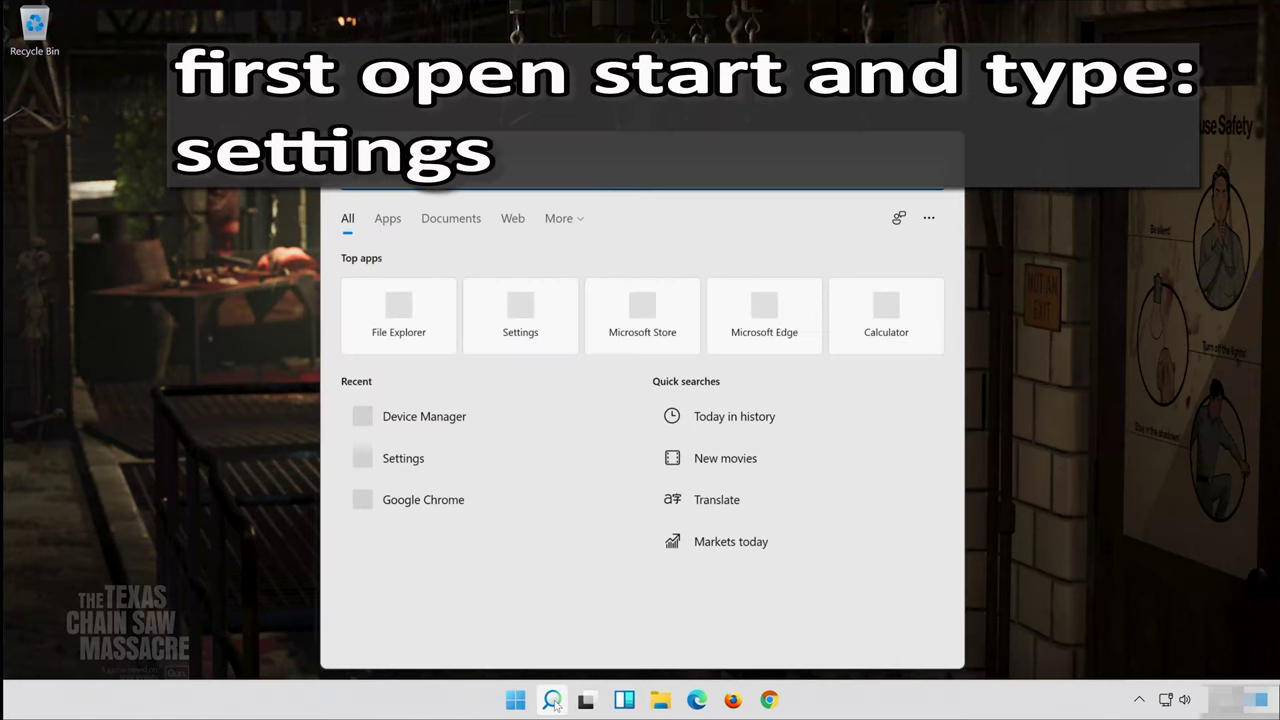
type("settings")
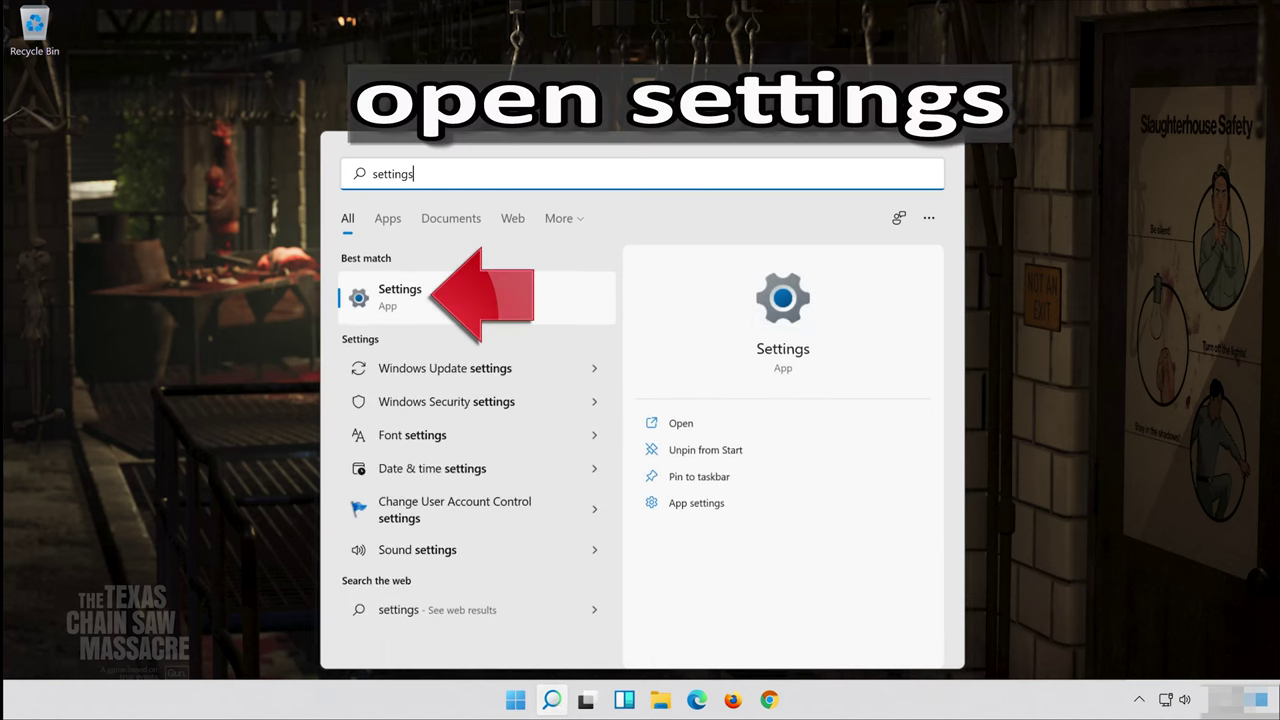
left_click(486, 306)
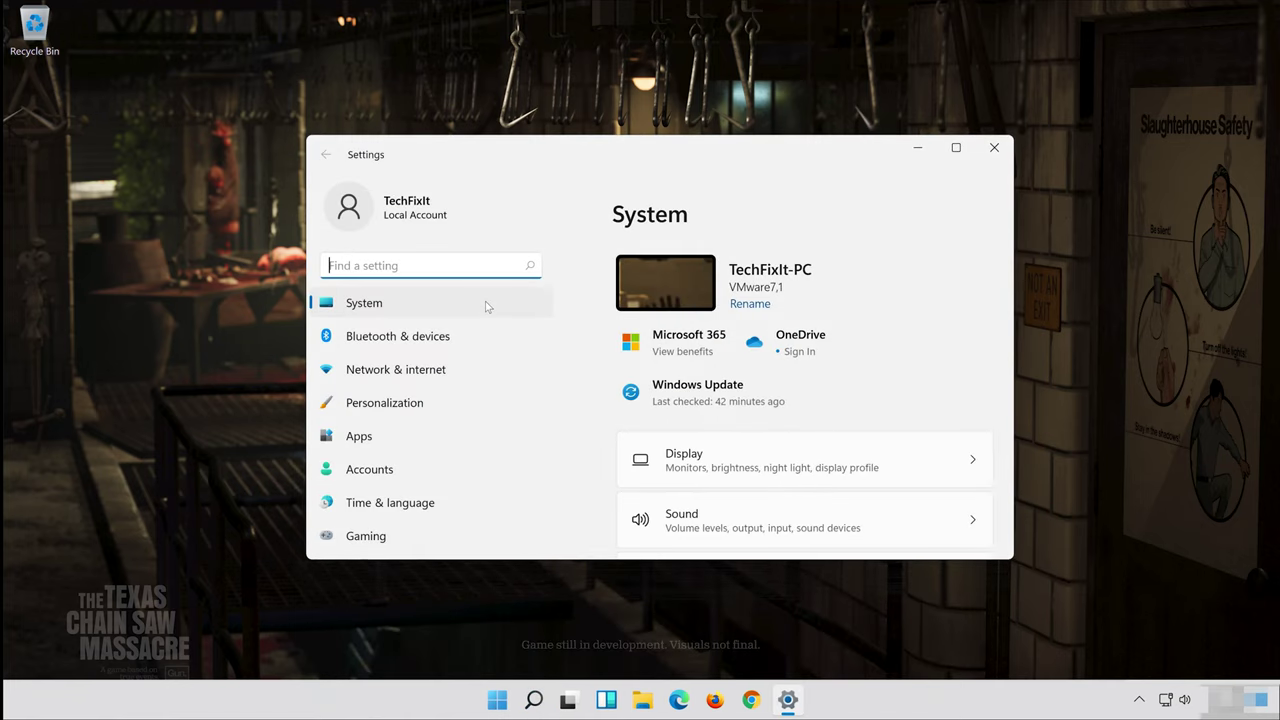
Step: Open the Microphone permissions page under Privacy & security
scroll(486, 306, "down", 2)
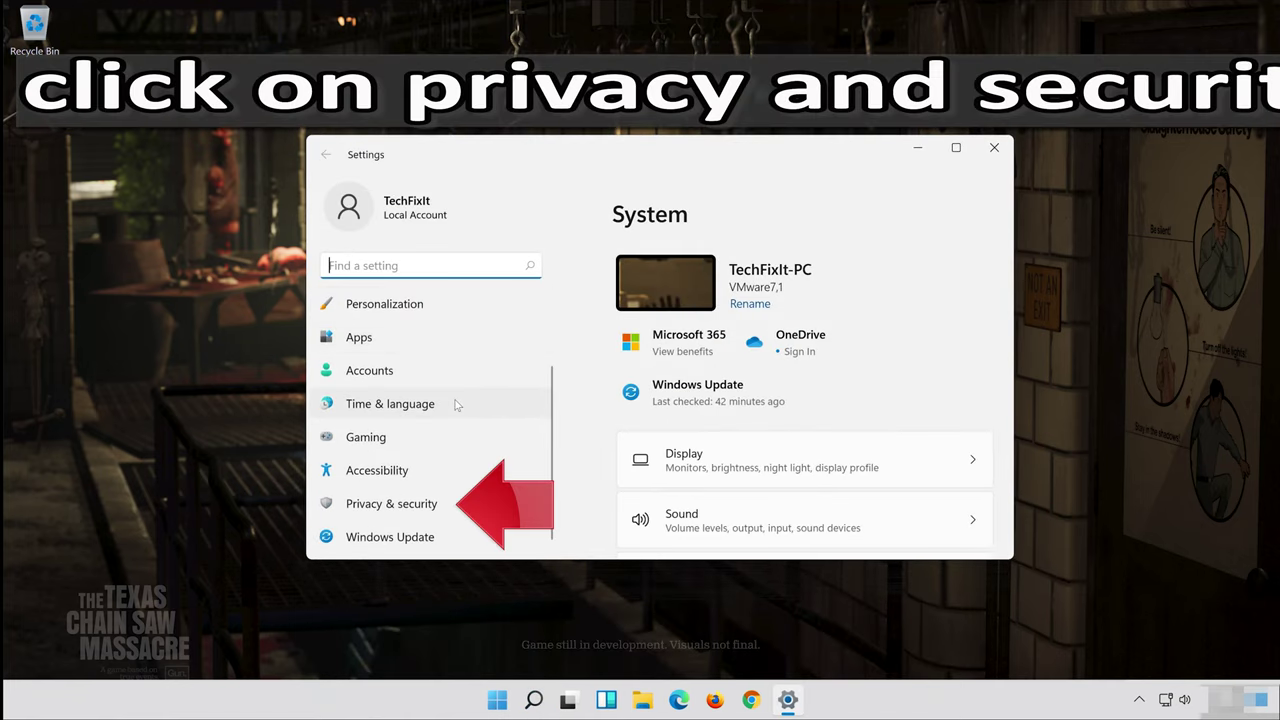
left_click(441, 505)
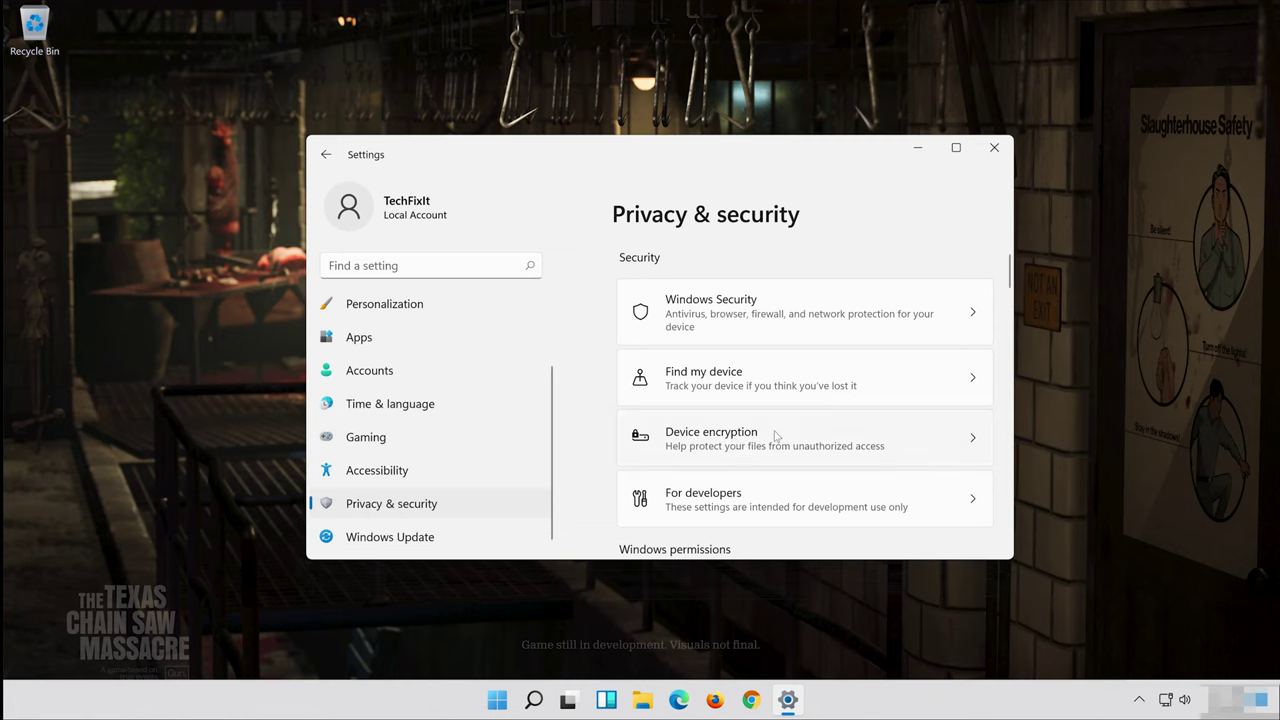
scroll(776, 436, "down", 5)
scroll(776, 436, "down", 5)
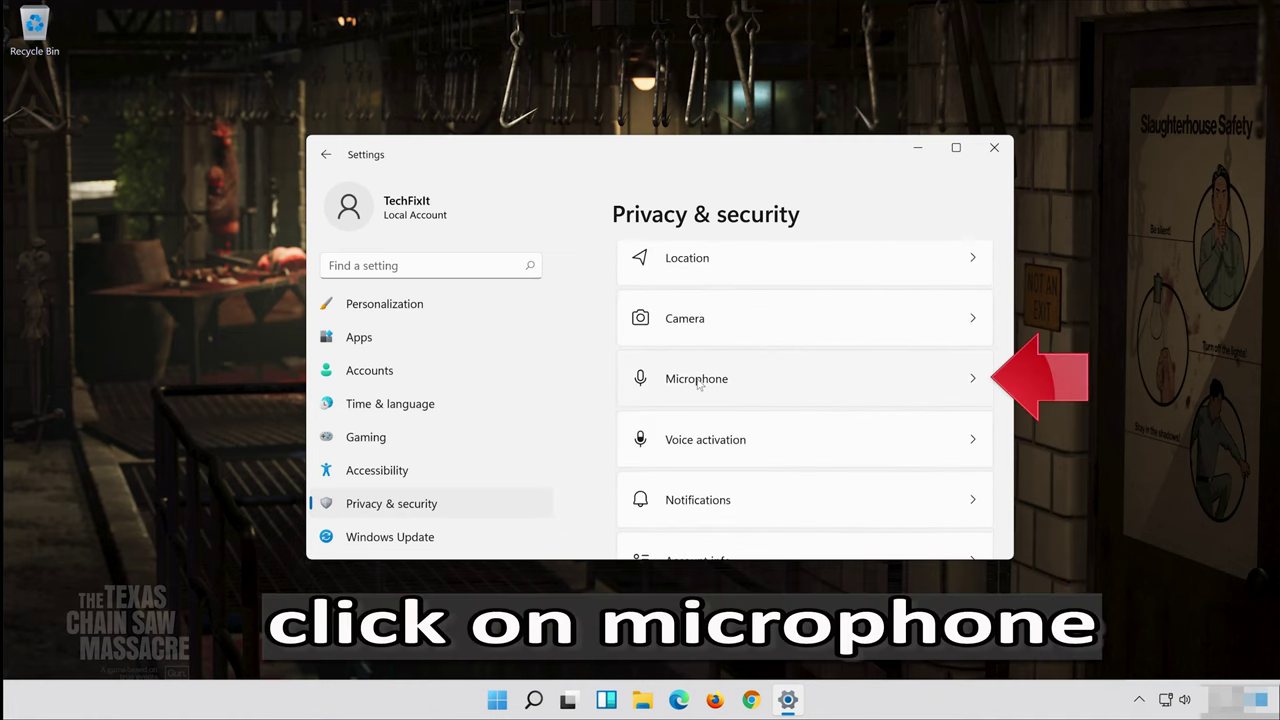
left_click(826, 387)
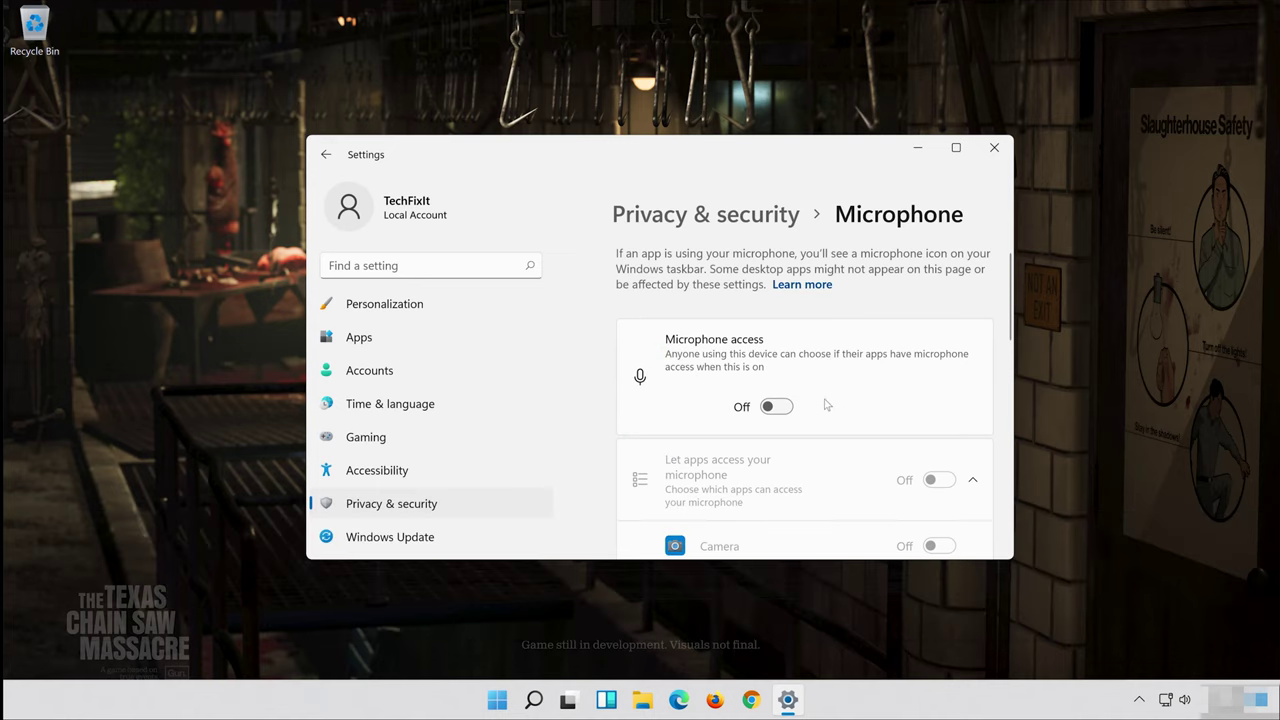
Step: Turn on Microphone access and Let apps access your microphone
left_click(785, 408)
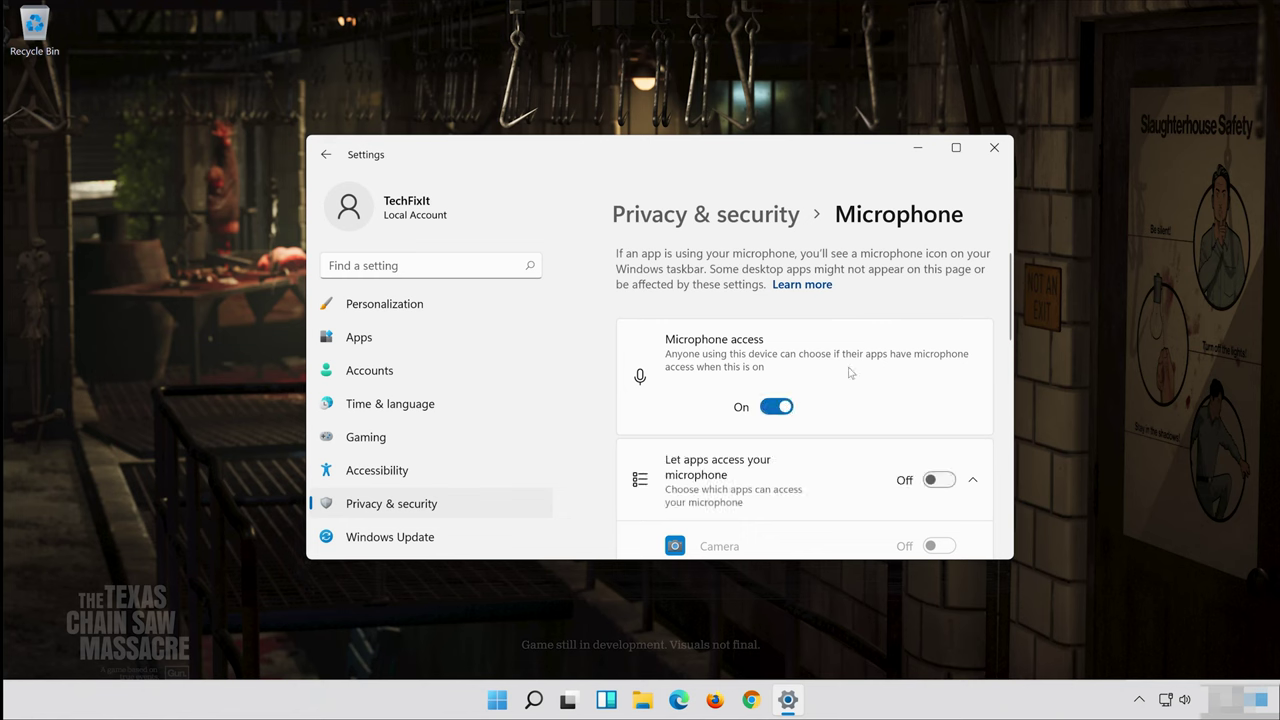
scroll(850, 368, "down", 2)
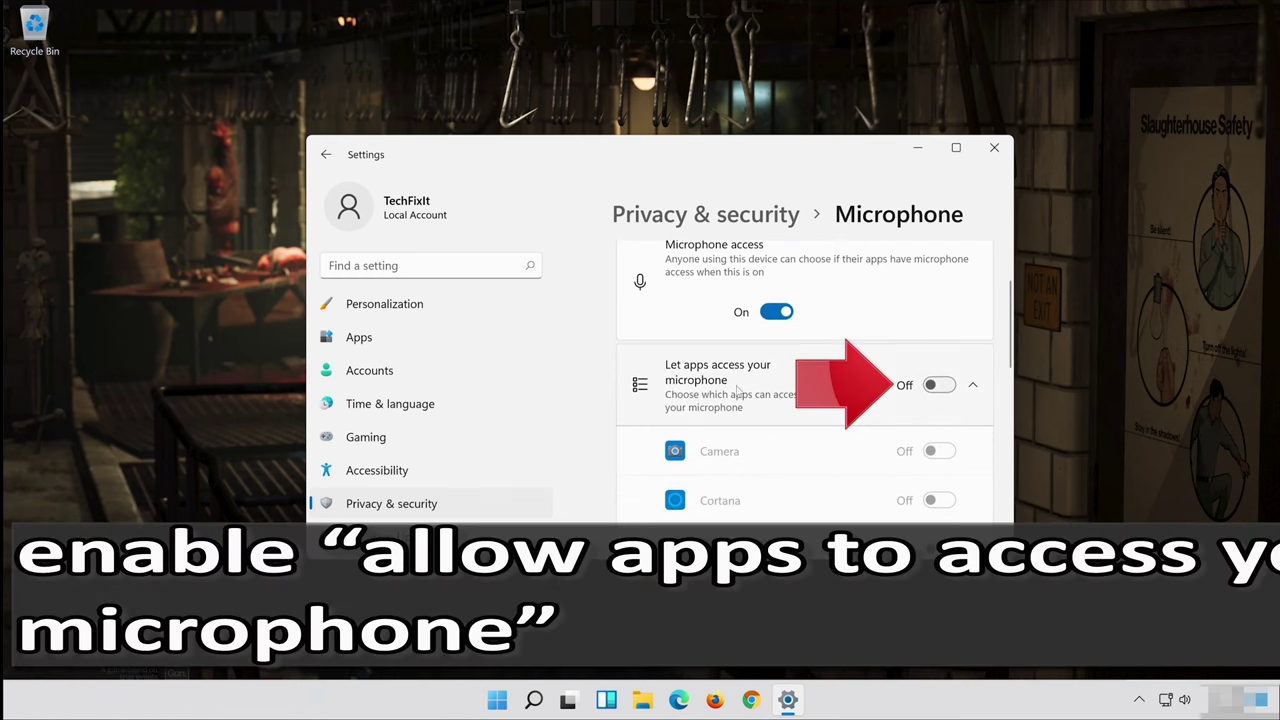
left_click(948, 388)
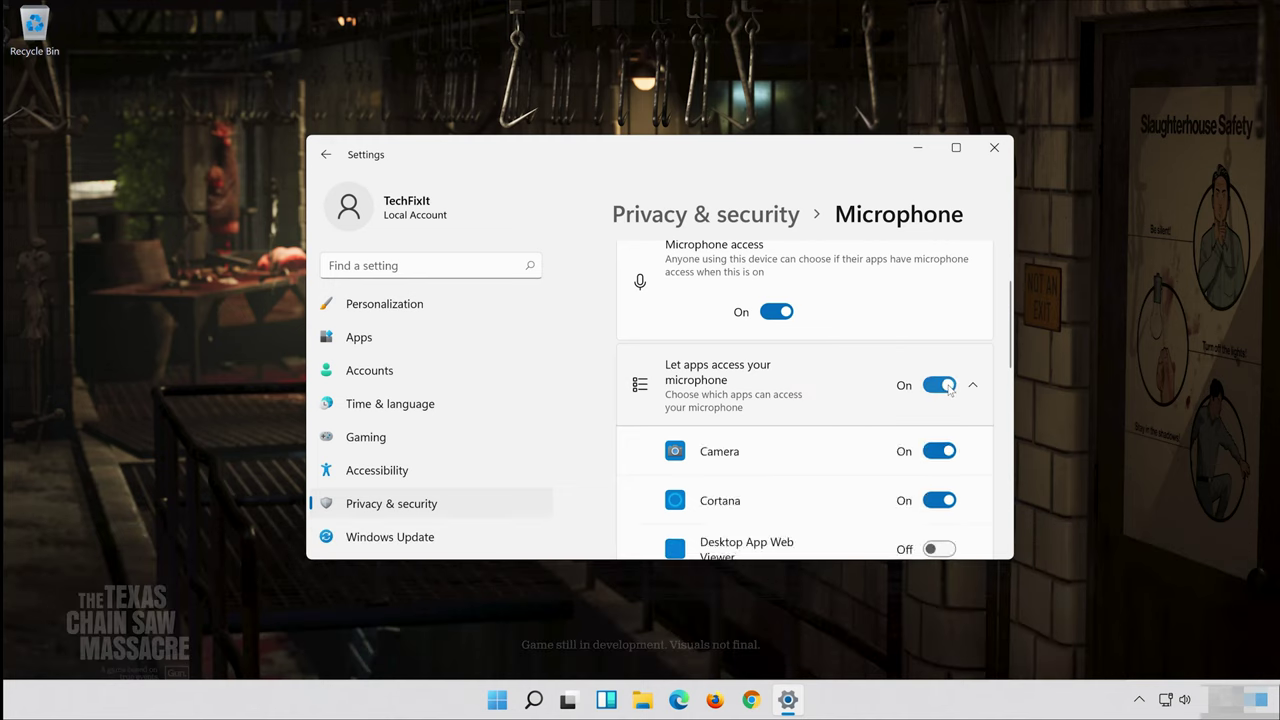
Step: Turn on Let desktop apps access your microphone and close the Settings window
scroll(958, 352, "down", 5)
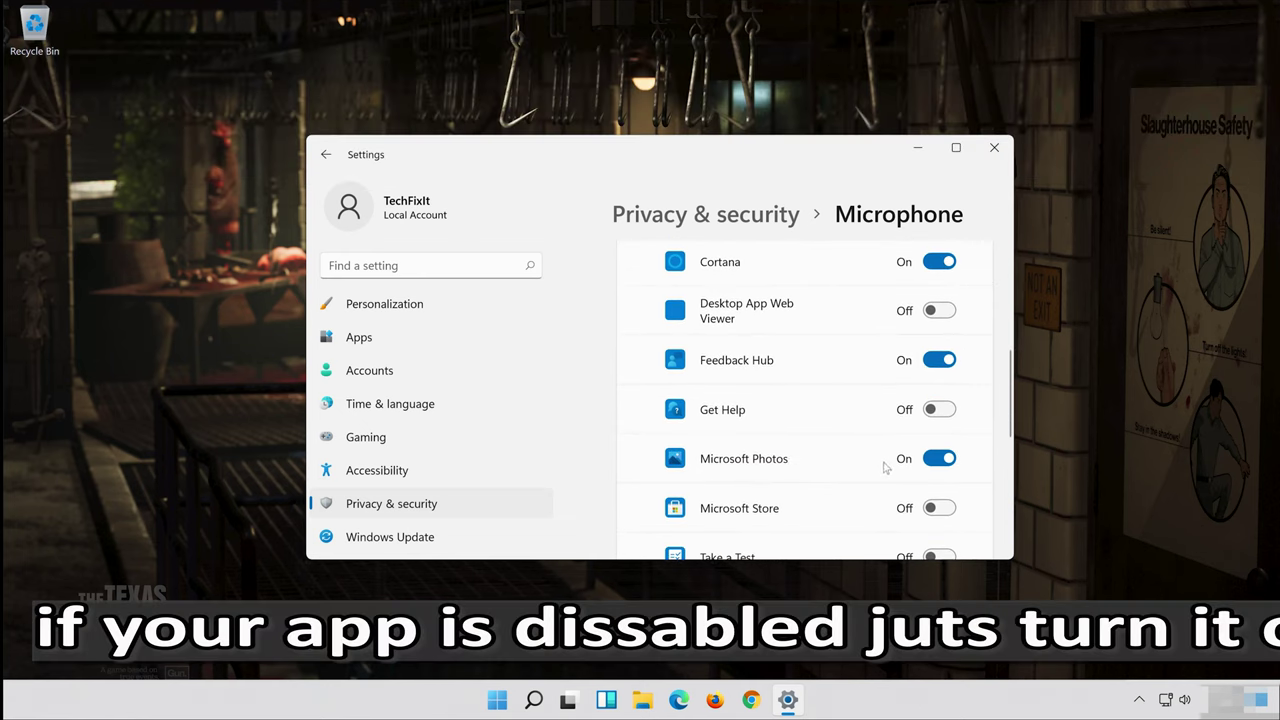
scroll(886, 465, "down", 5)
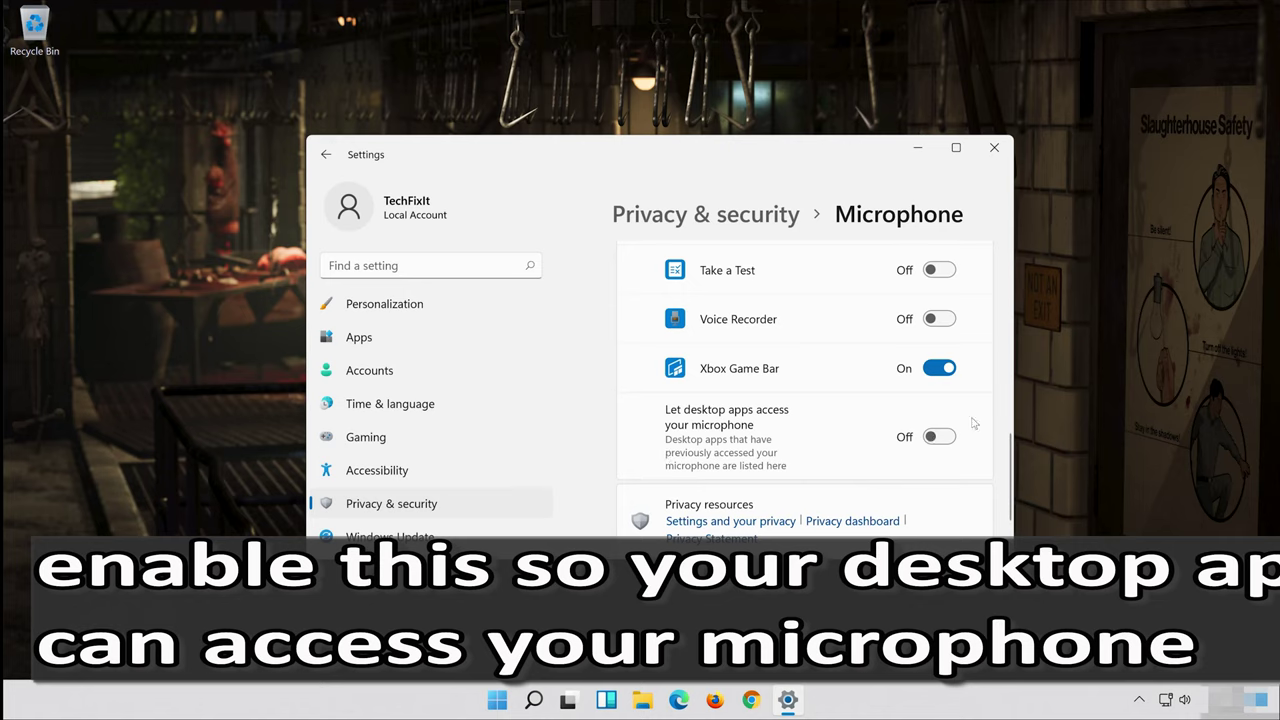
left_click(944, 440)
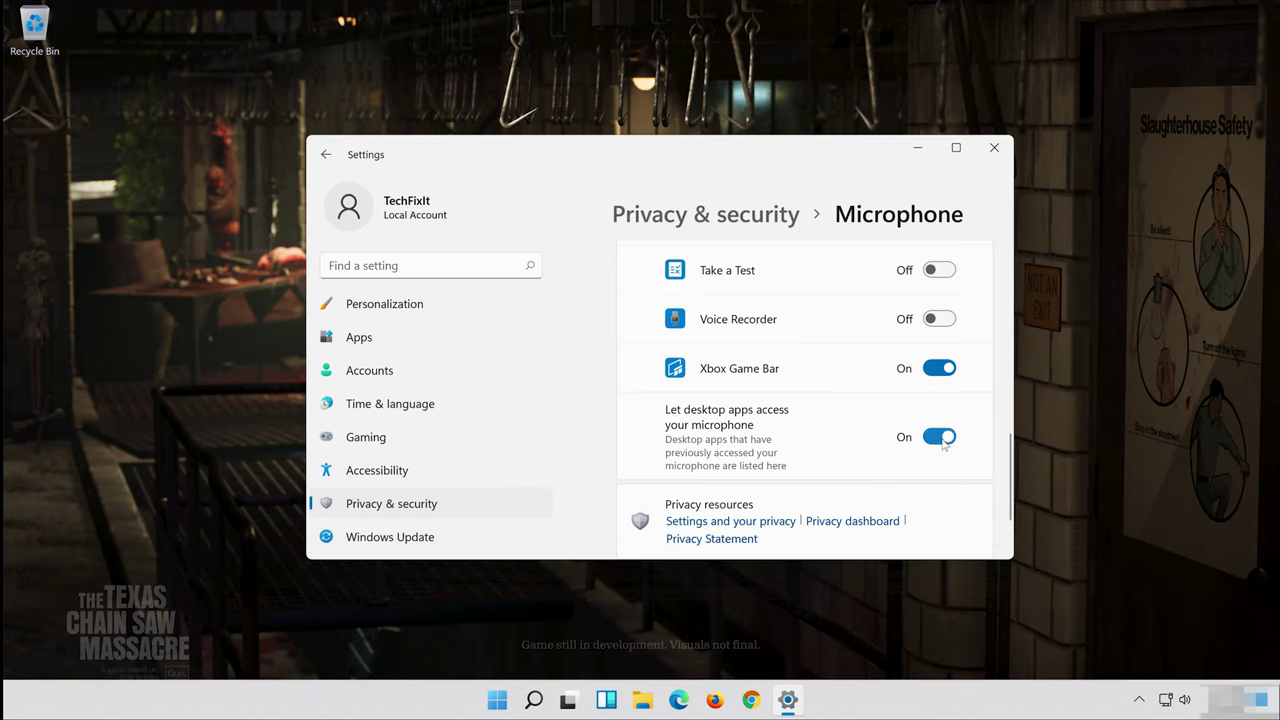
left_click(1003, 145)
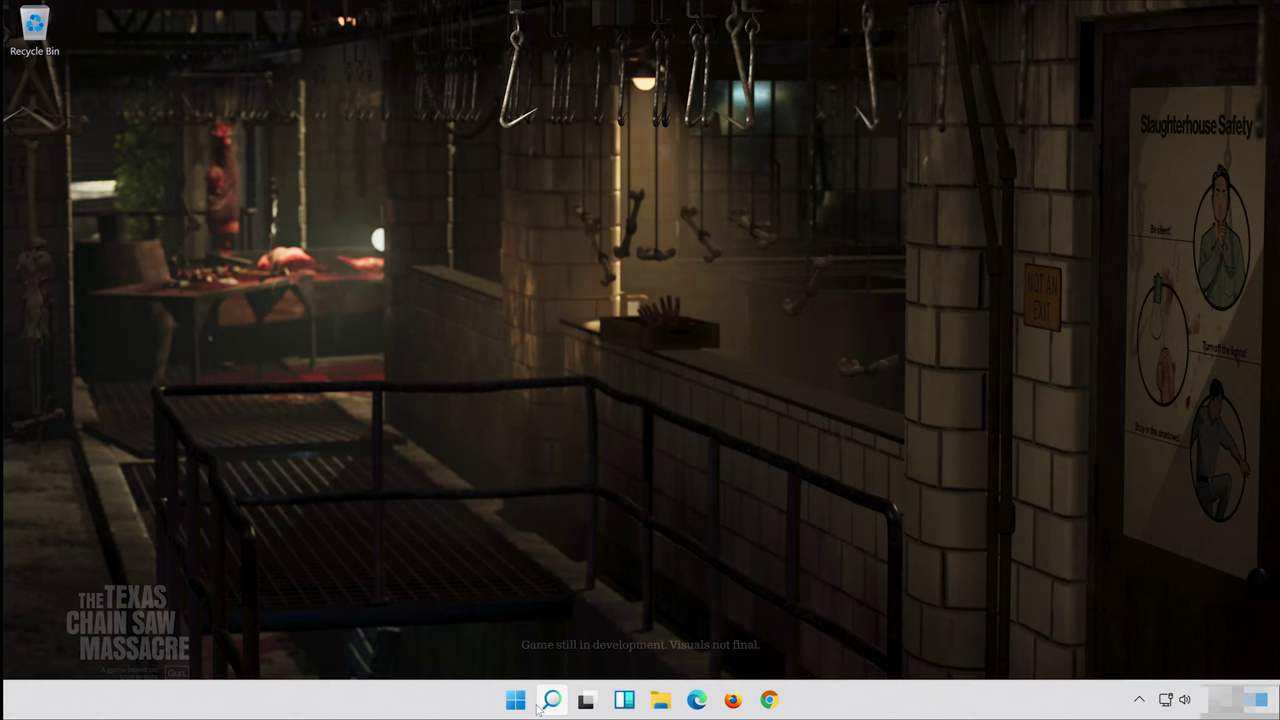
Step: Search Windows for "troubleshoot settings" and open the Troubleshoot settings page
left_click(538, 706)
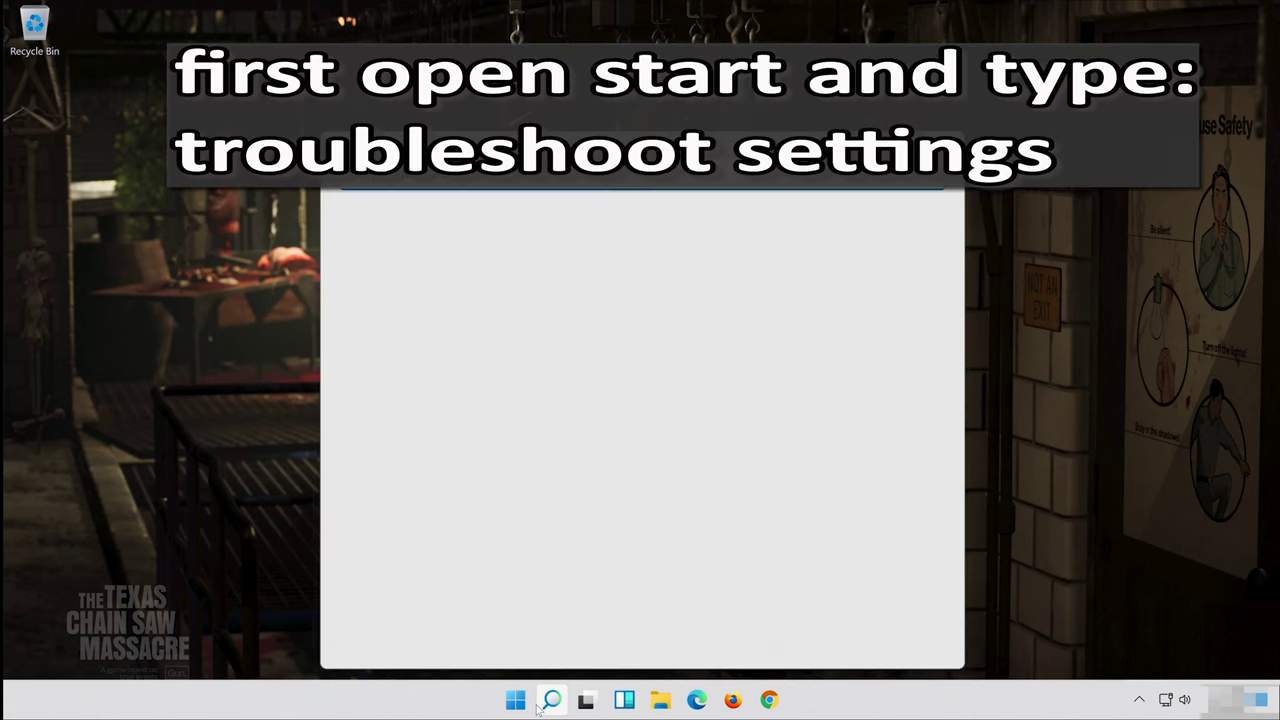
type("troubleshoo")
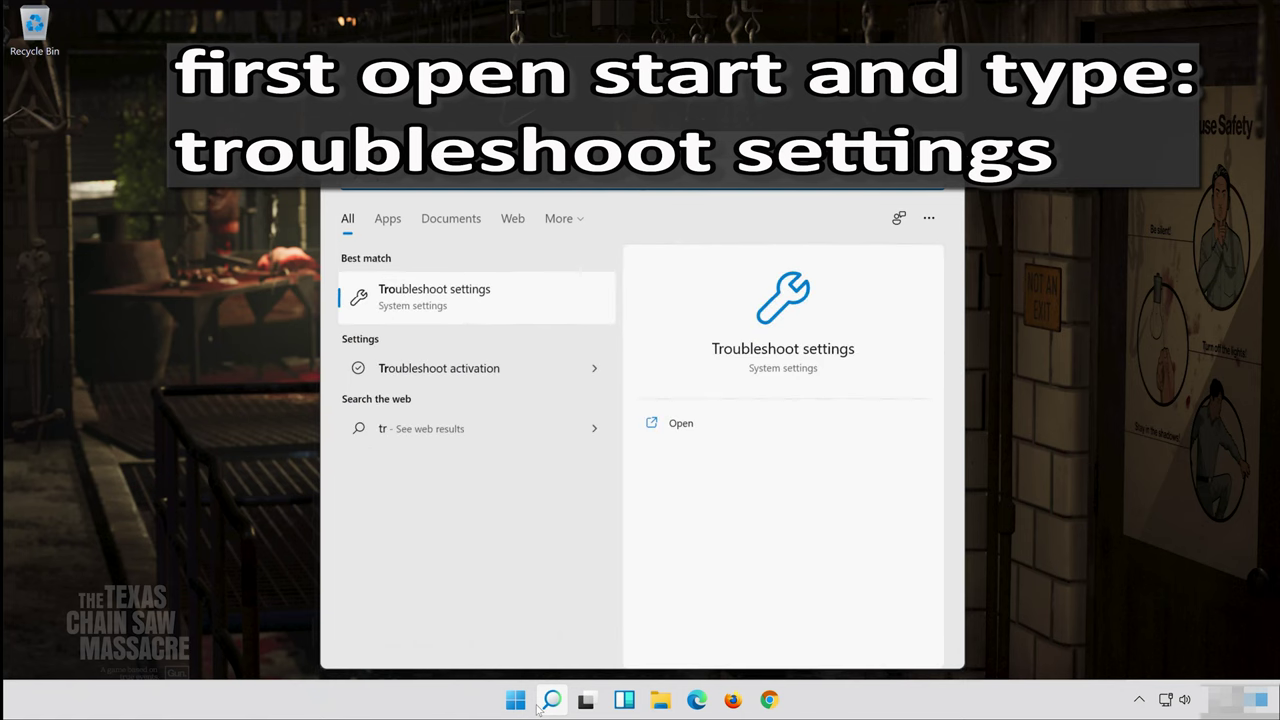
type("t settings")
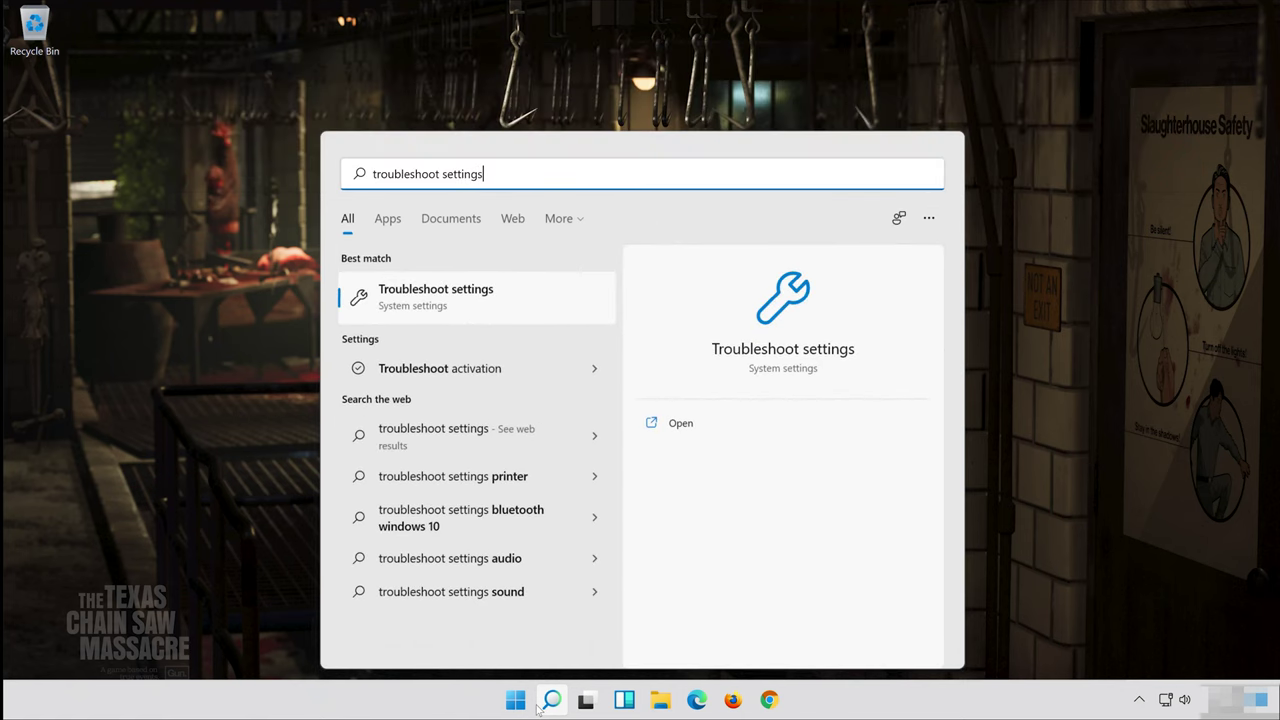
left_click(475, 302)
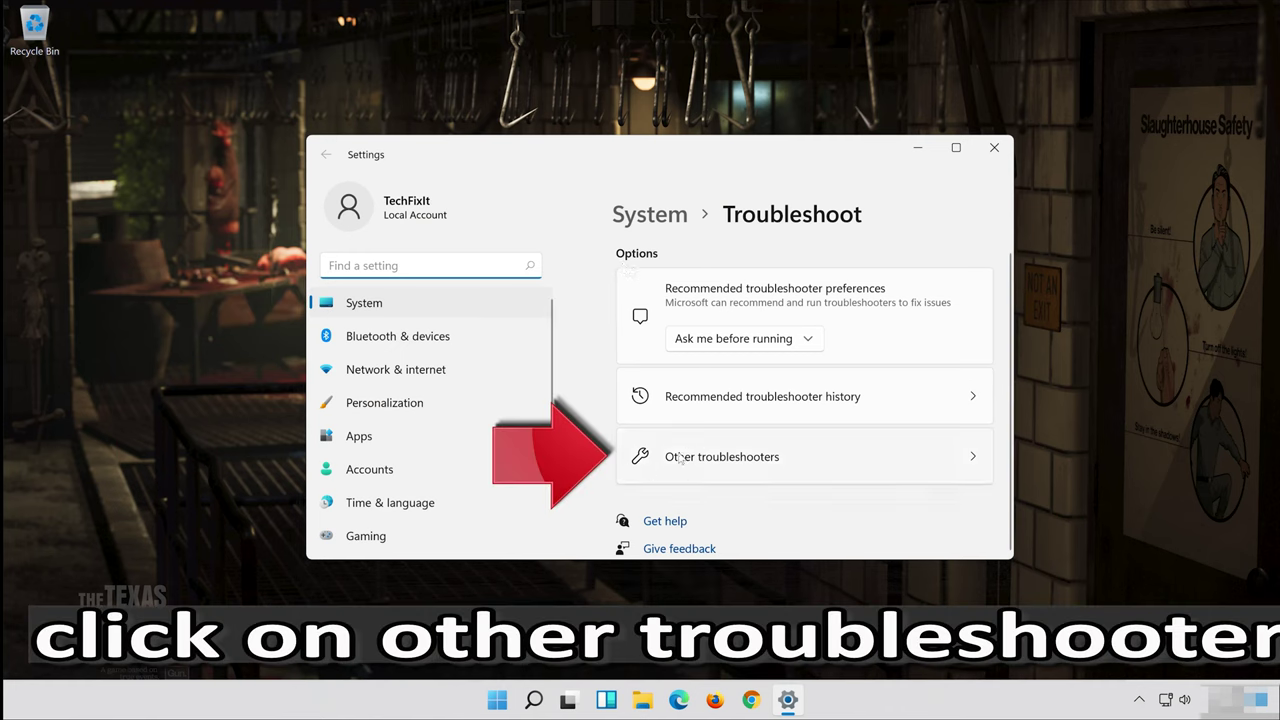
Step: Run the Recording Audio troubleshooter from the Other troubleshooters list
left_click(970, 458)
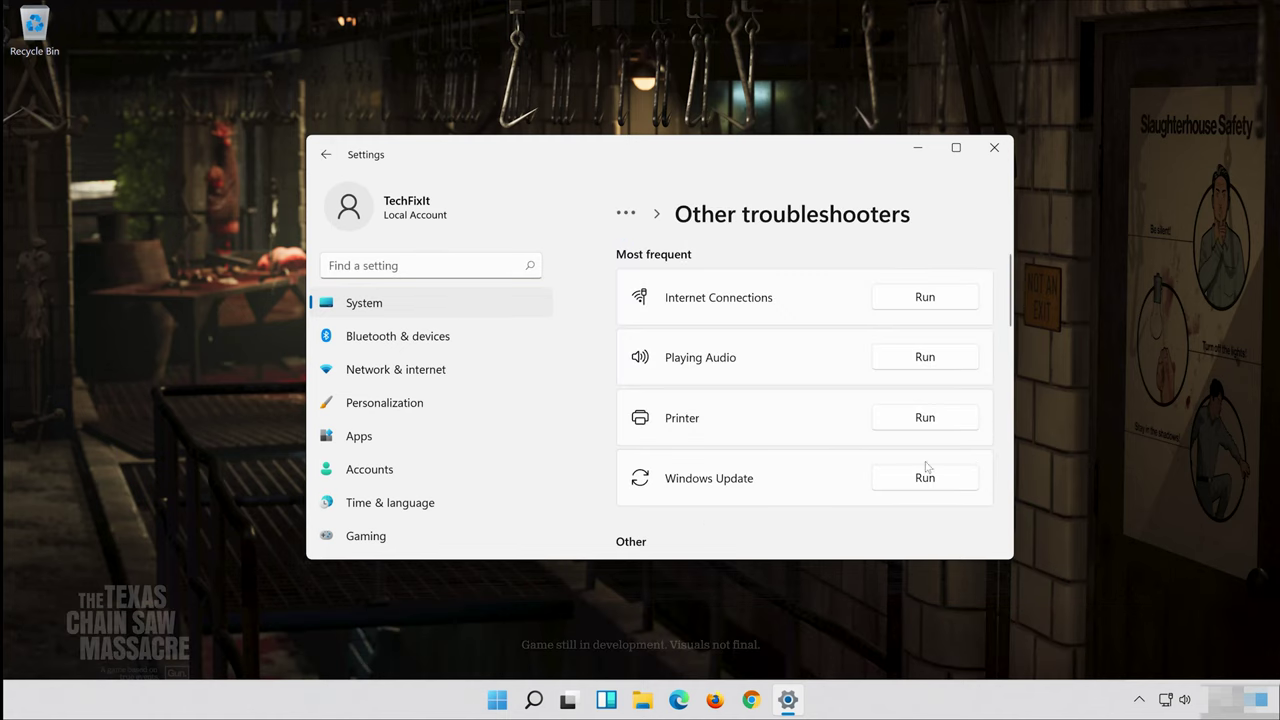
scroll(811, 469, "down", 5)
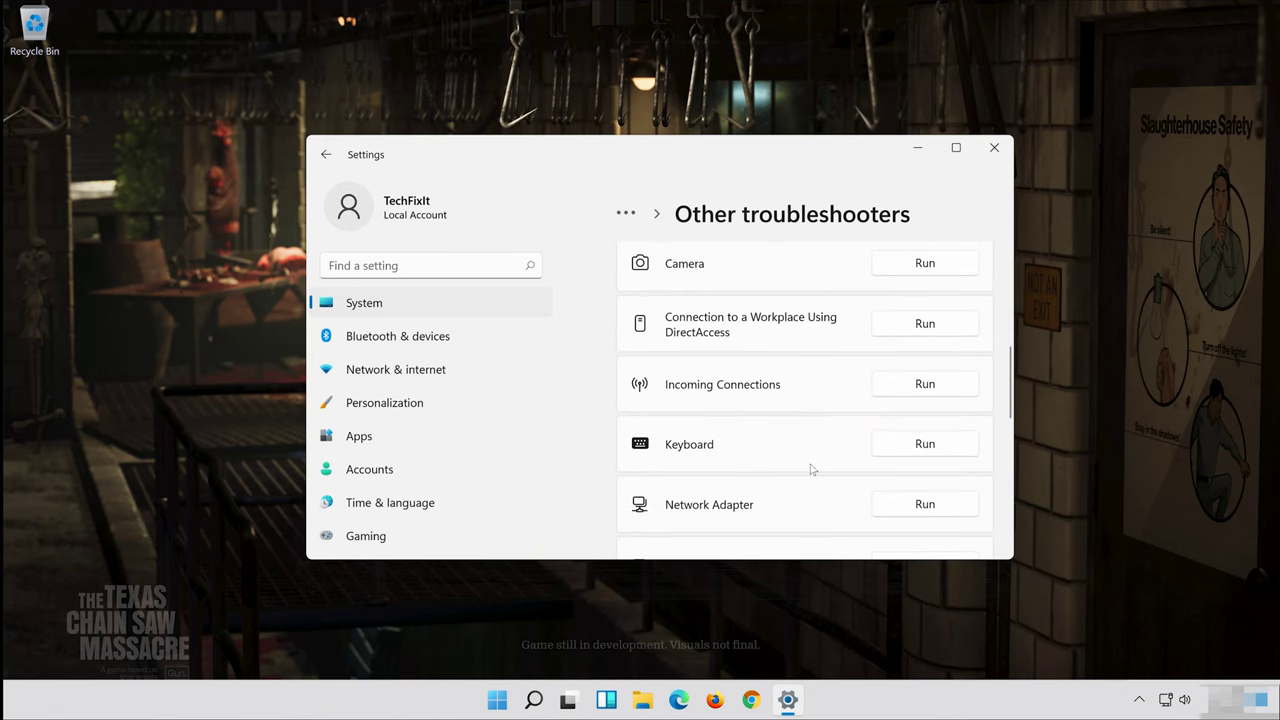
scroll(811, 469, "down", 5)
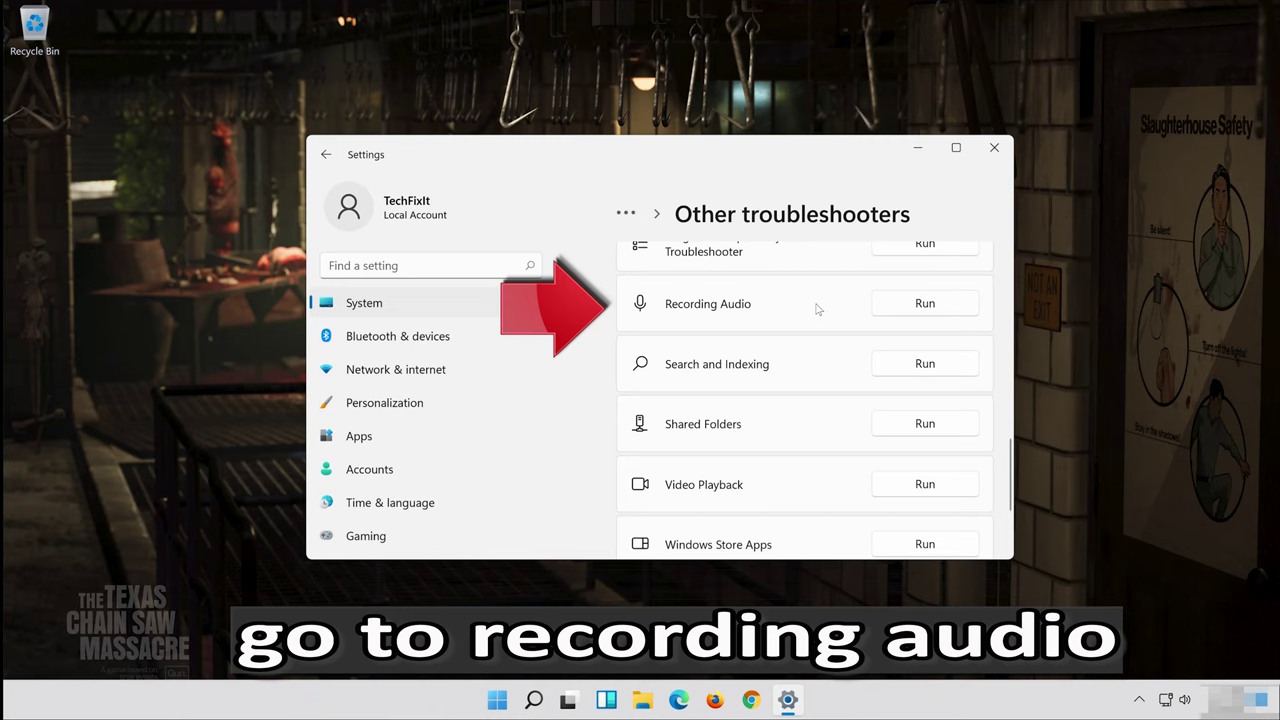
left_click(936, 300)
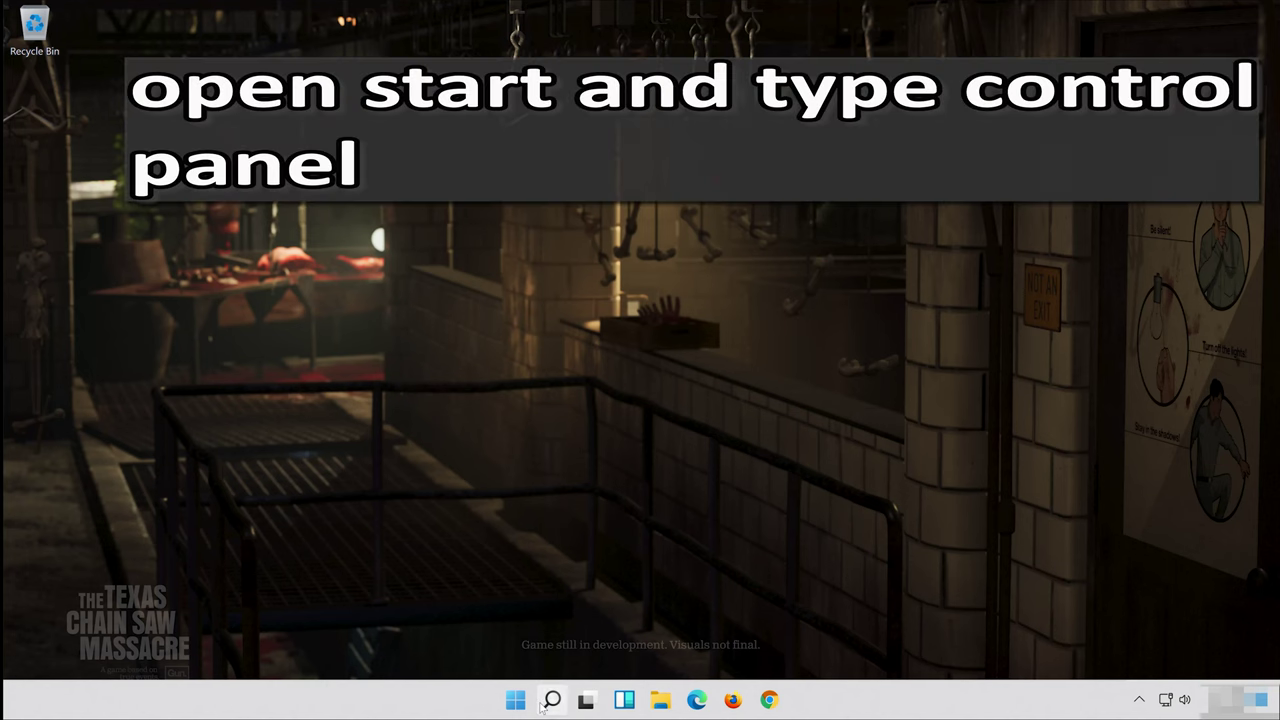
Step: Find and open Control Panel, and open the Sound dialog from Hardware and Sound
left_click(541, 705)
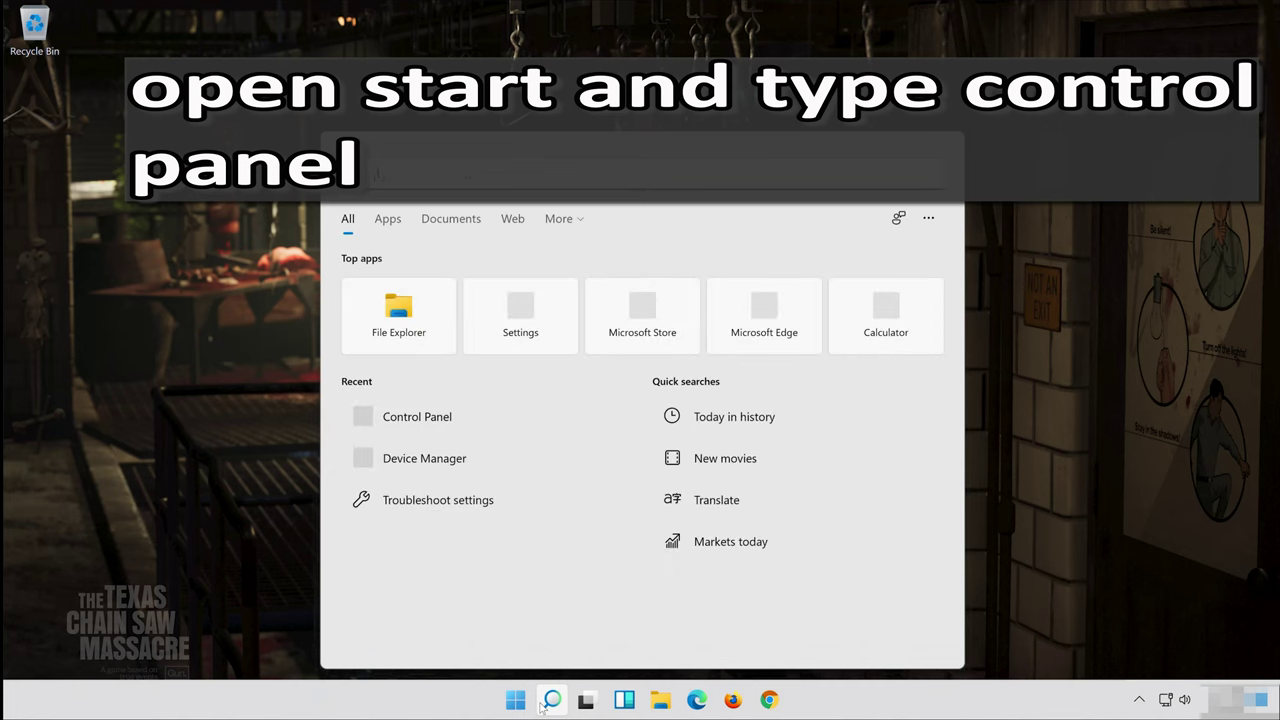
type("control panel")
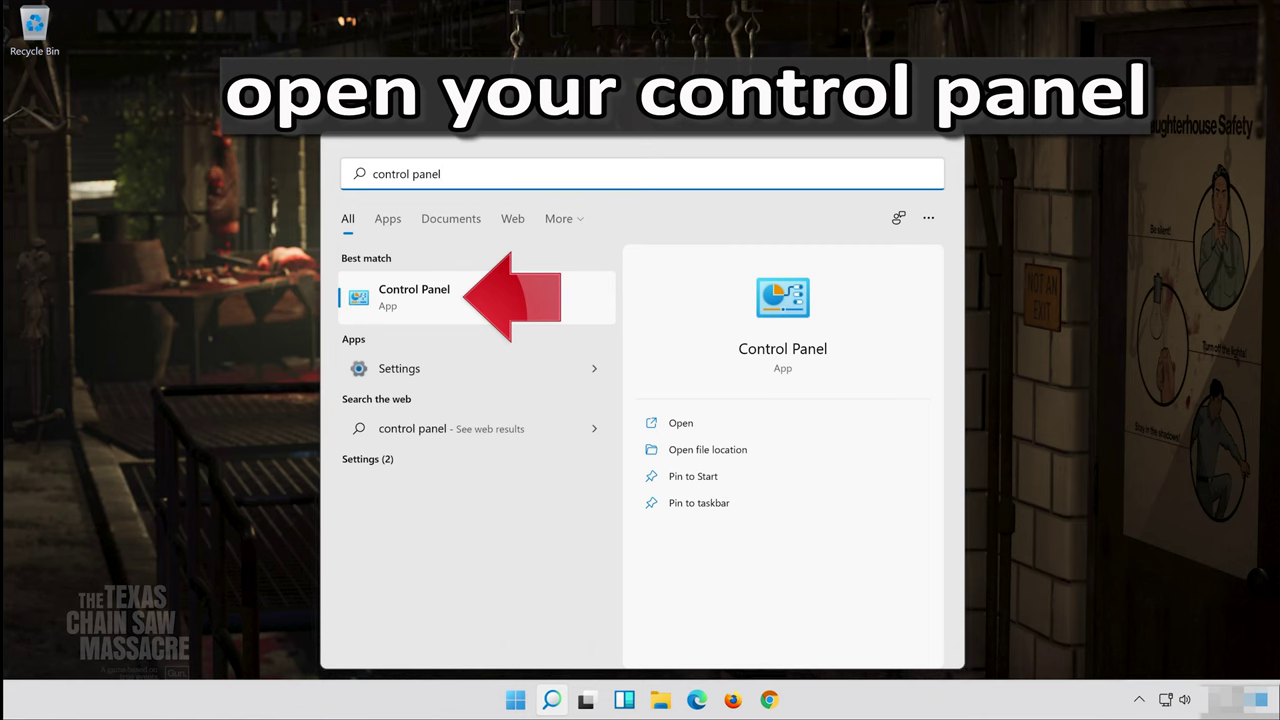
left_click(516, 290)
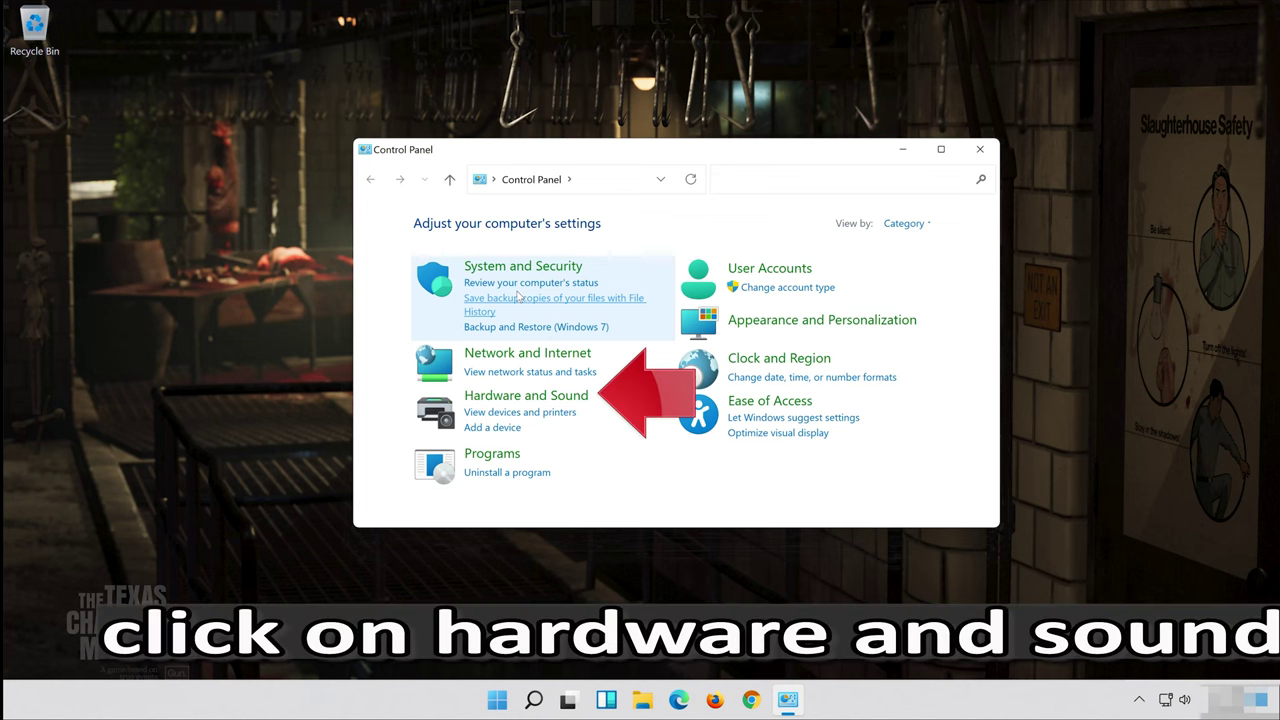
left_click(531, 401)
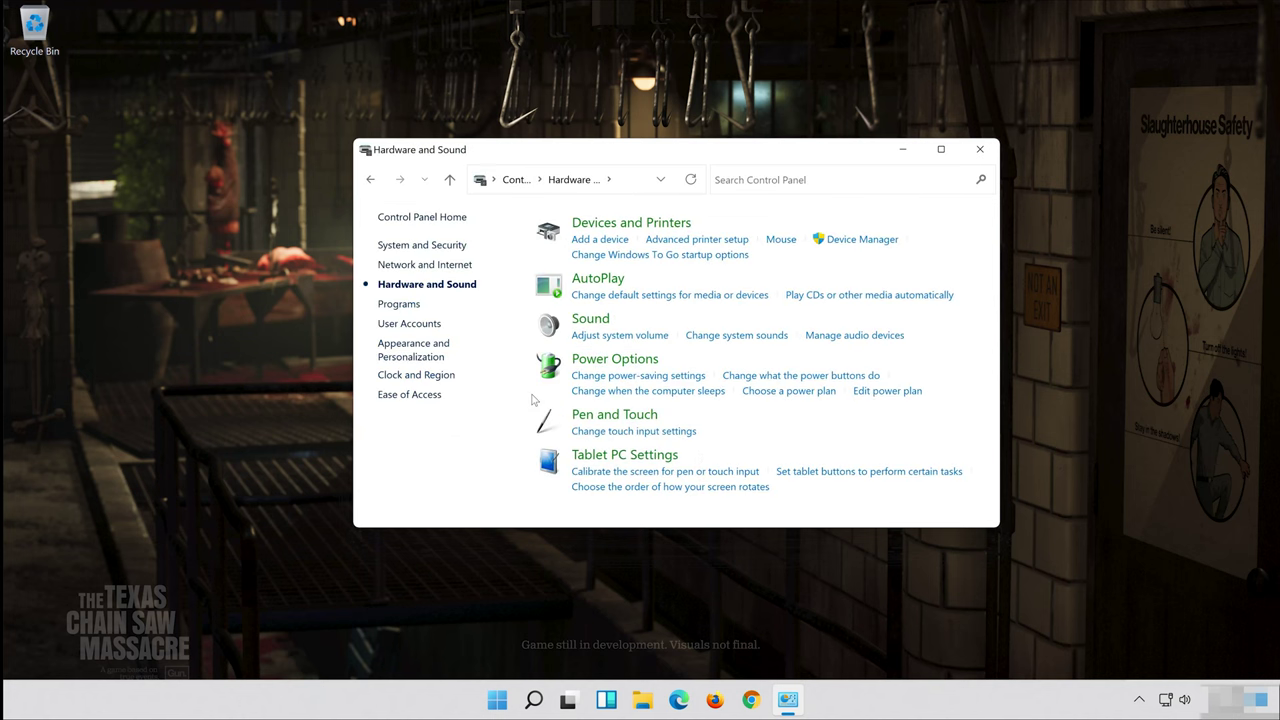
left_click(589, 324)
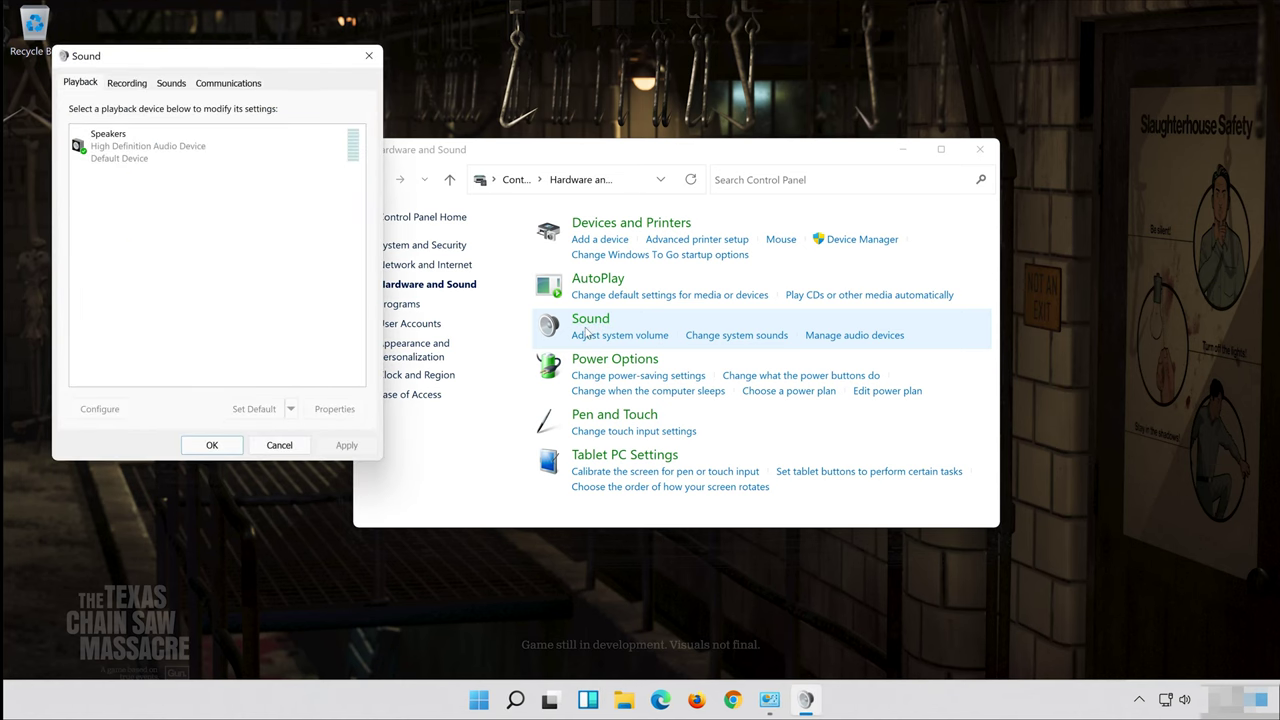
Step: Open the properties of the default Microphone from the list of recording devices
left_click_drag(243, 57, 653, 113)
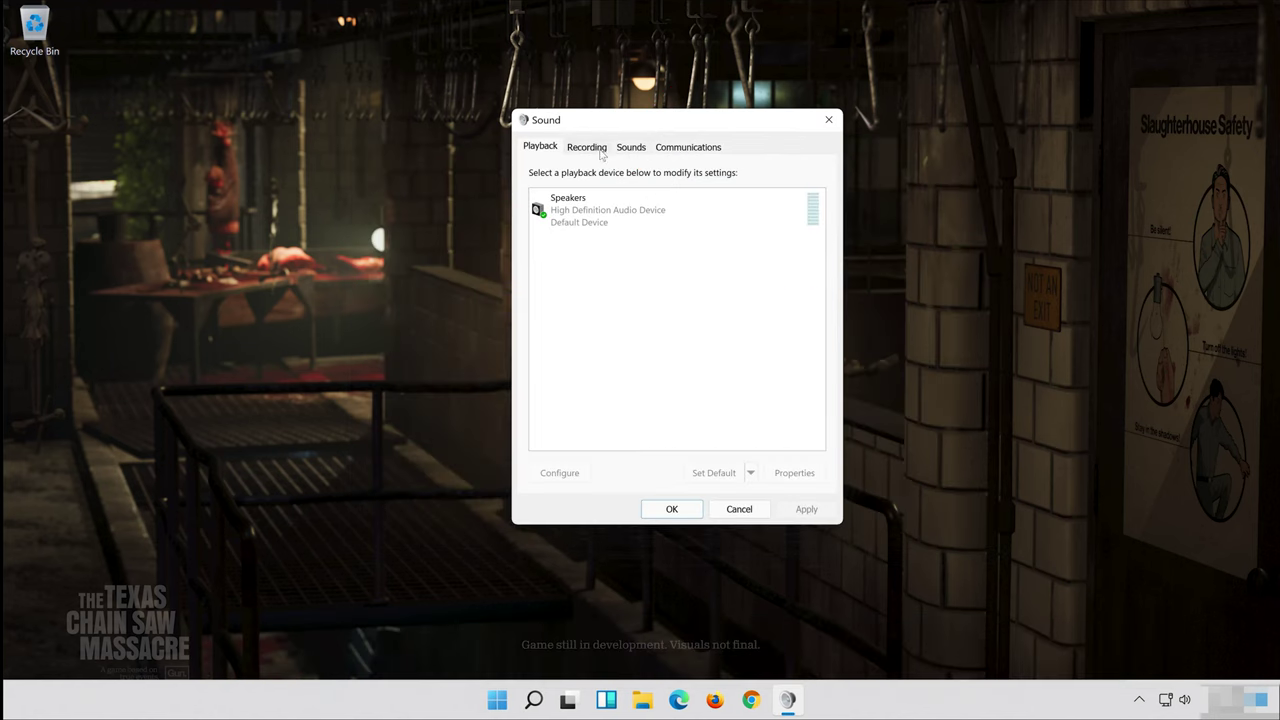
left_click(587, 150)
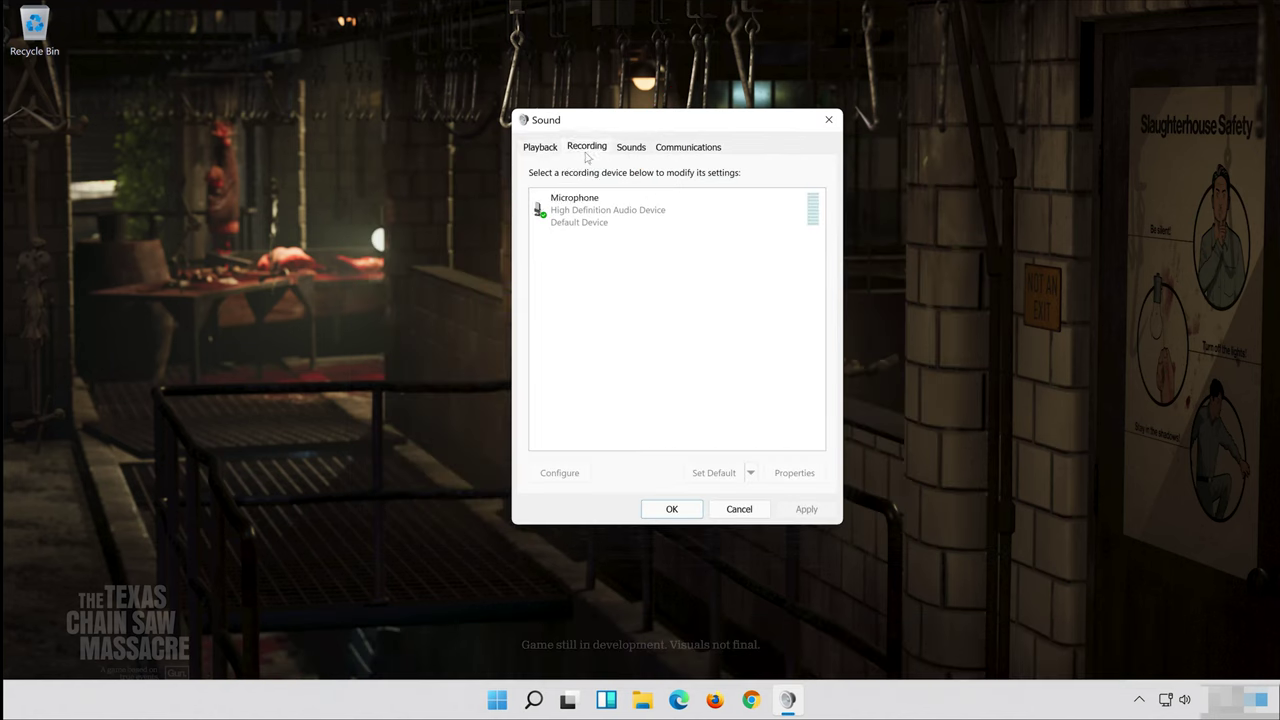
left_click(596, 205)
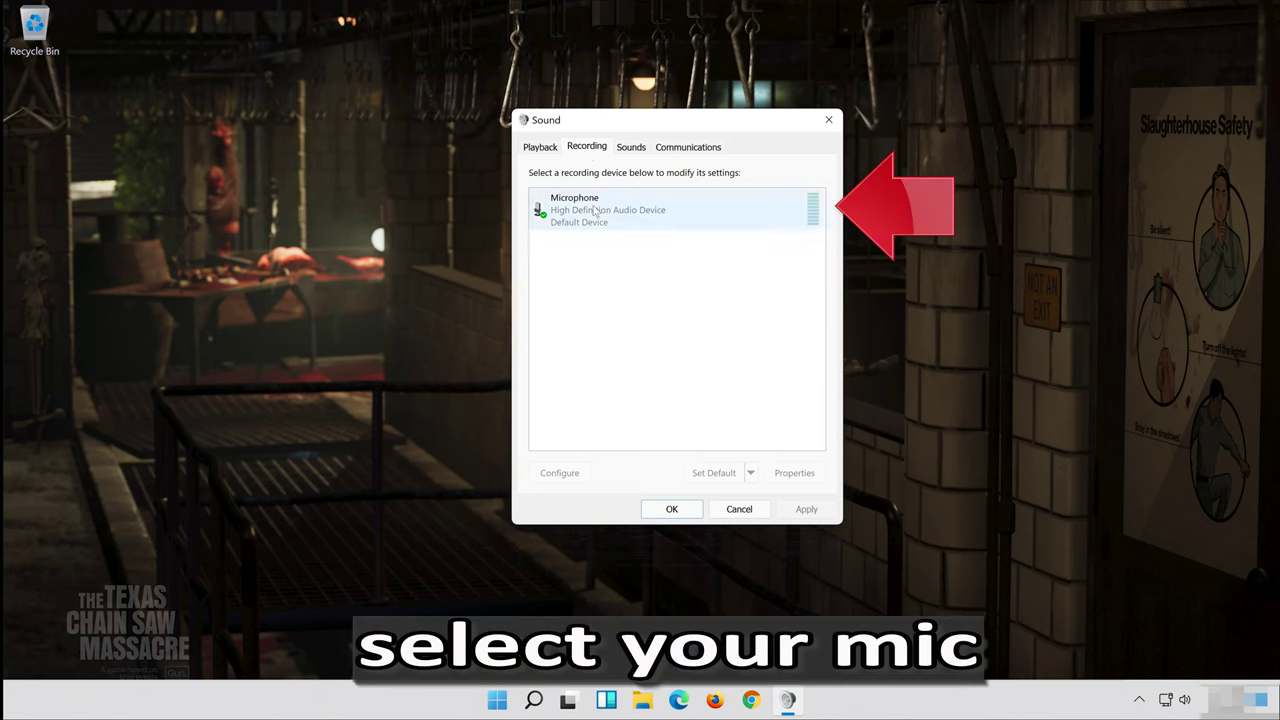
left_click(596, 212)
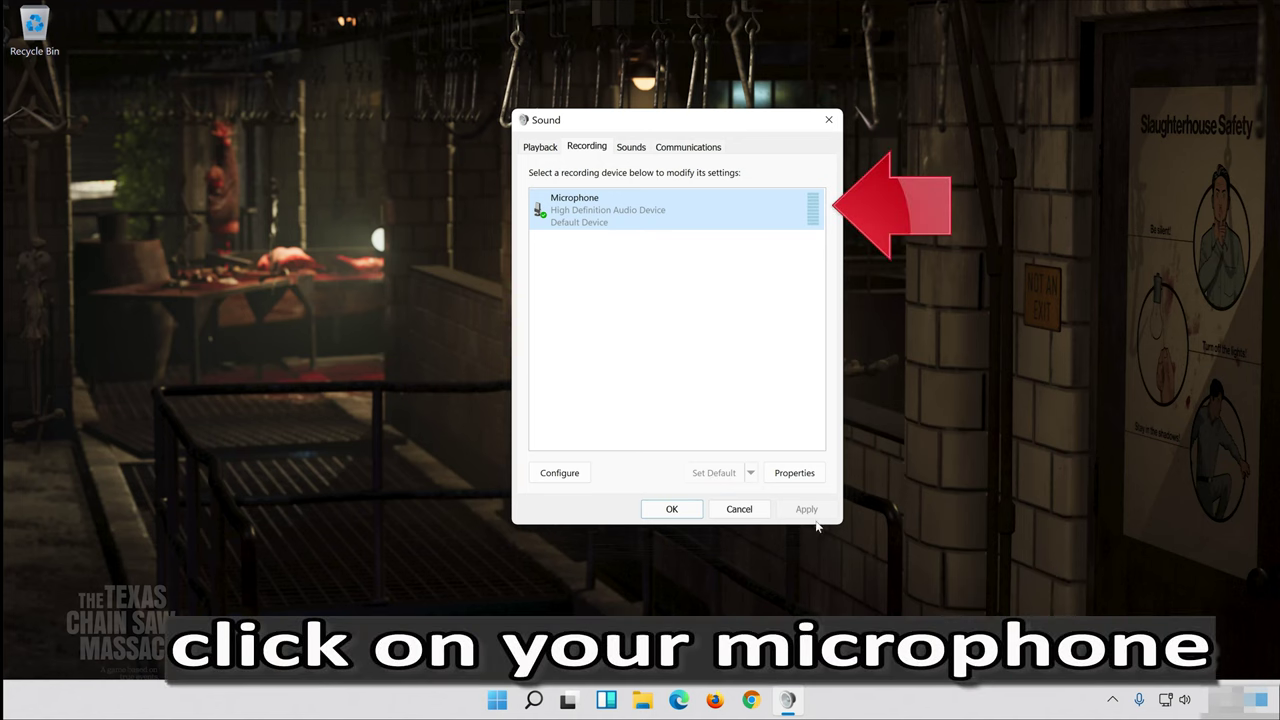
left_click(793, 473)
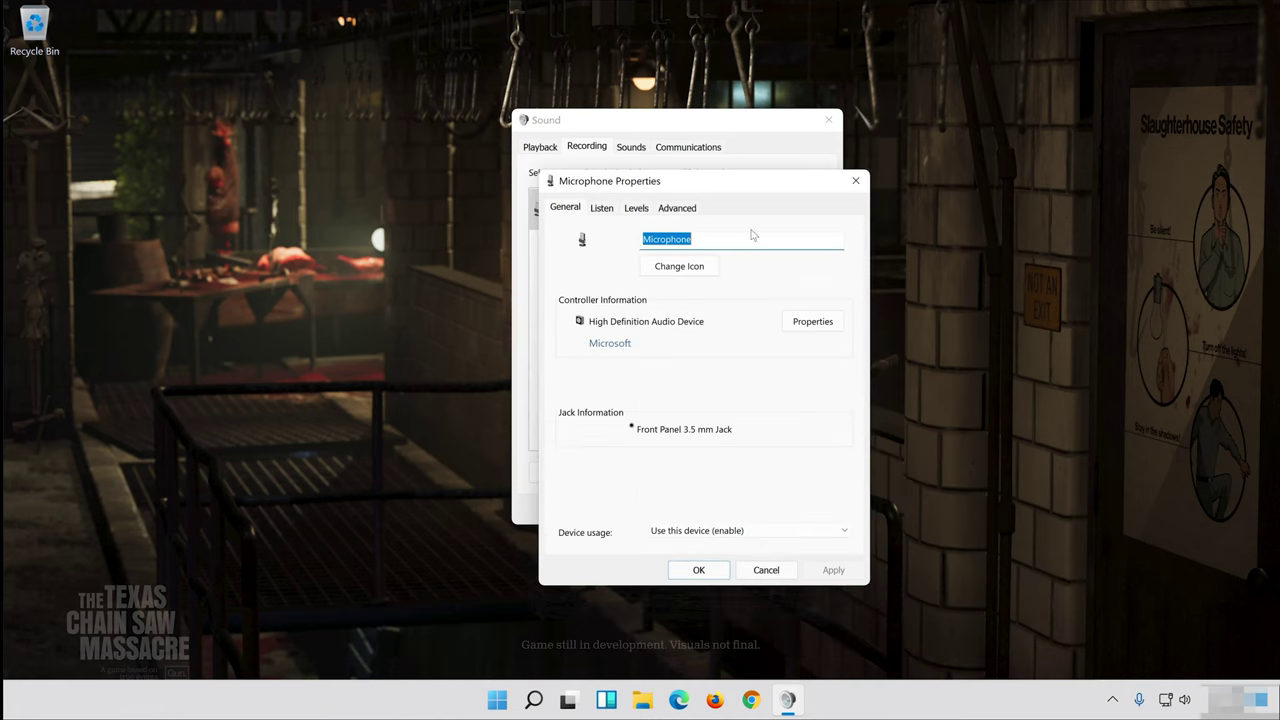
Step: Raise the Microphone level to 100 in its properties, and confirm both the properties and Sound dialogs
left_click_drag(754, 192, 739, 110)
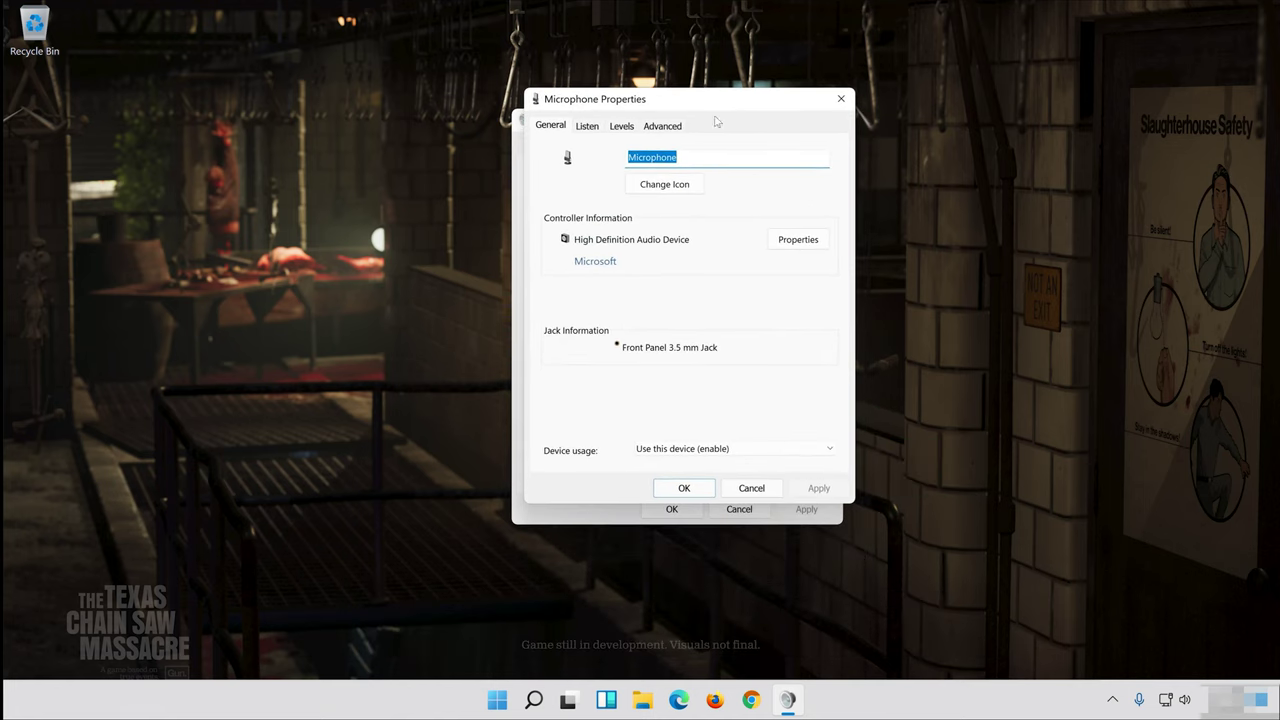
left_click(621, 127)
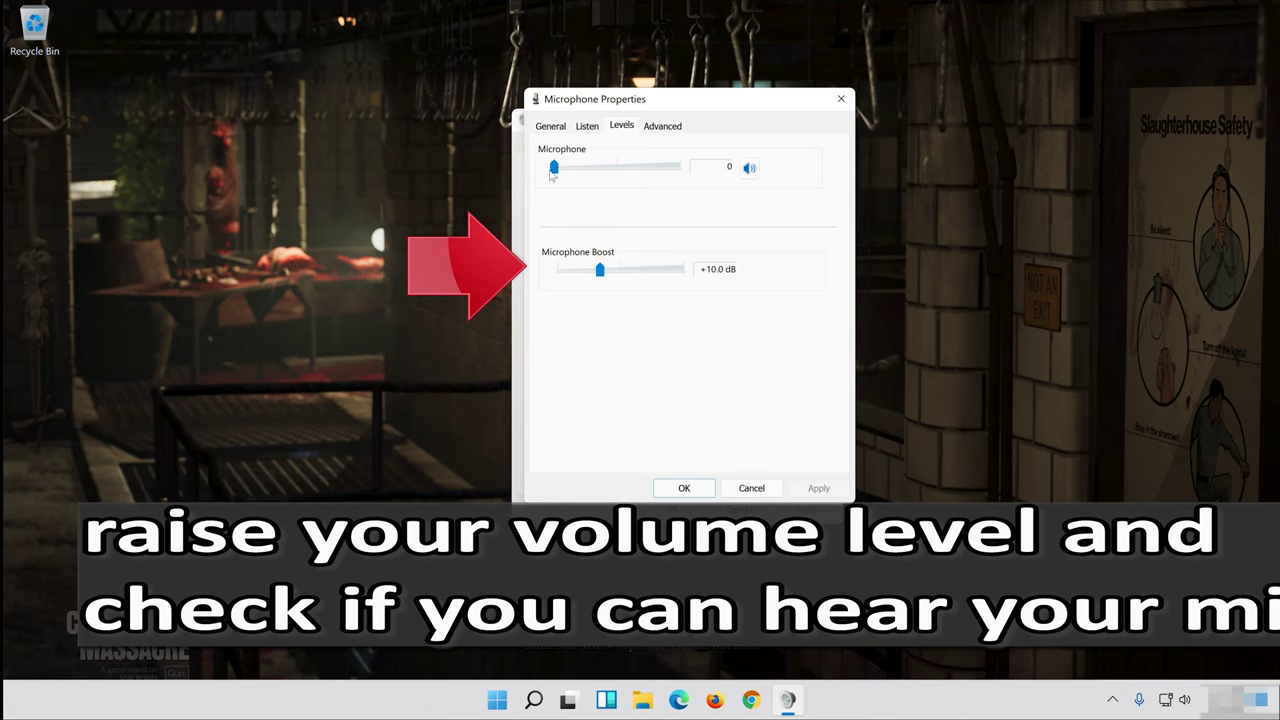
left_click_drag(553, 175, 697, 174)
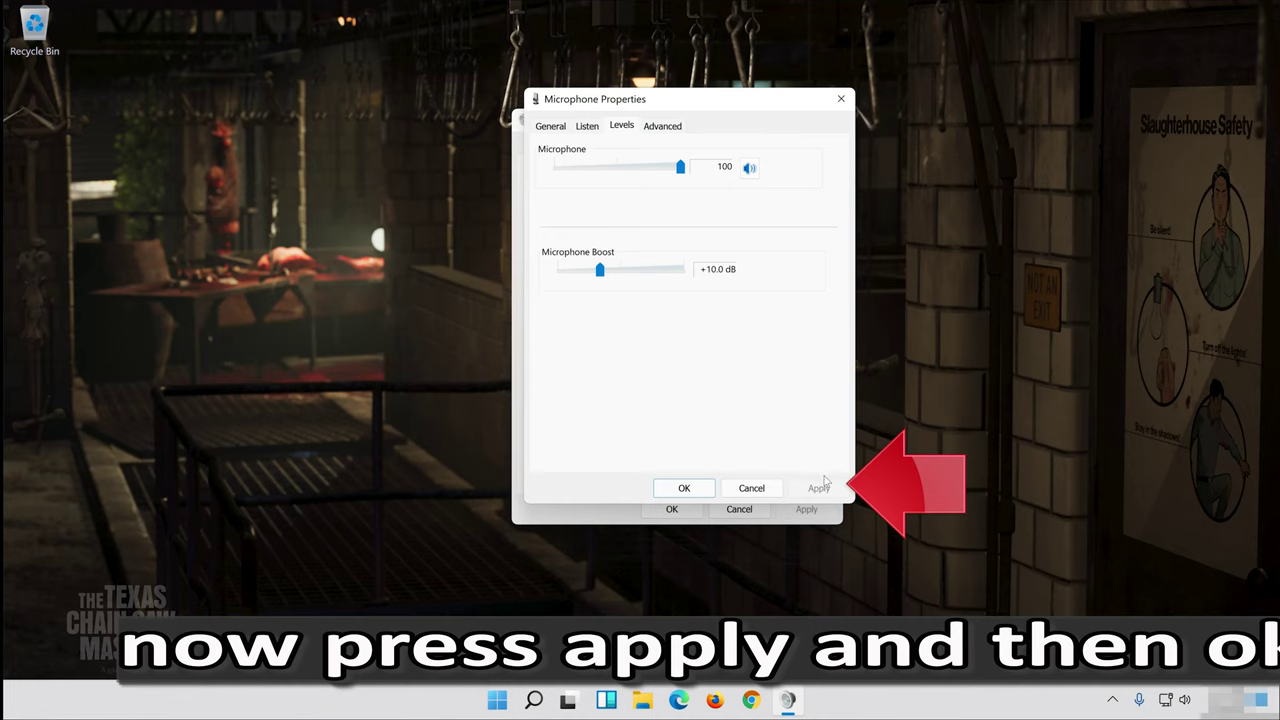
left_click(683, 488)
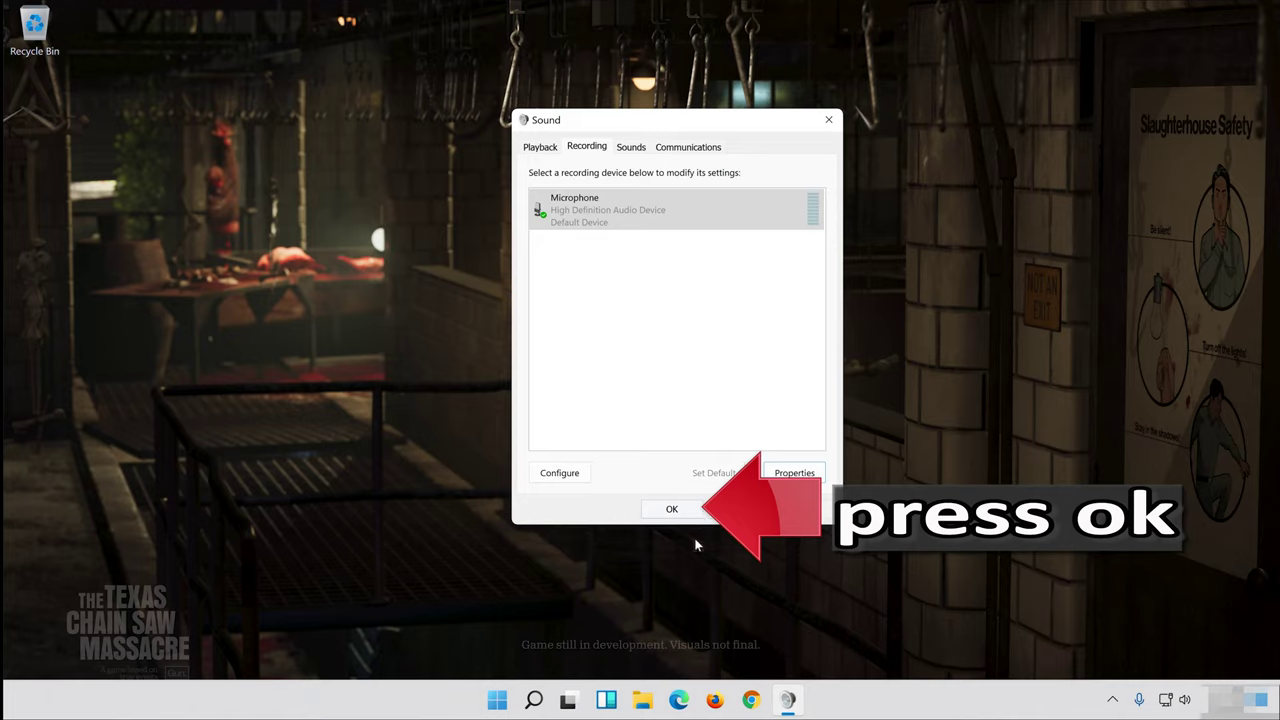
left_click(673, 510)
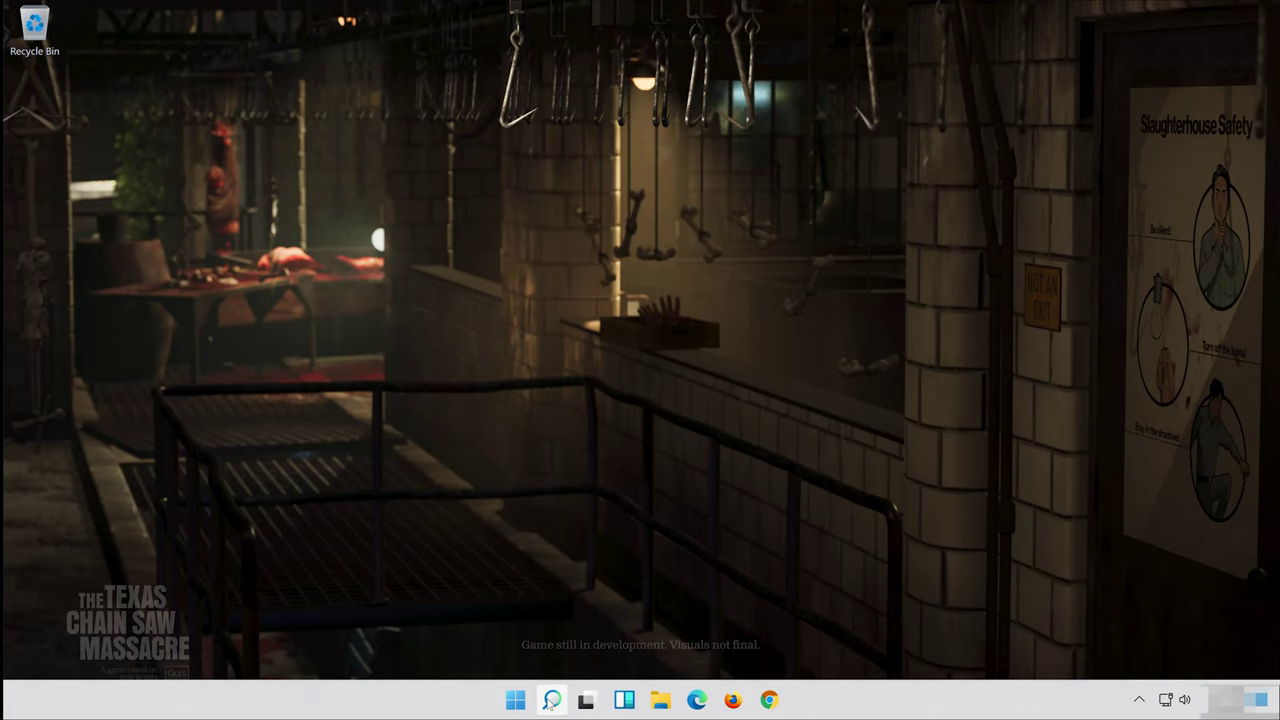
Step: Search Windows for "device manager" and open Device Manager
key("super+s")
type("de")
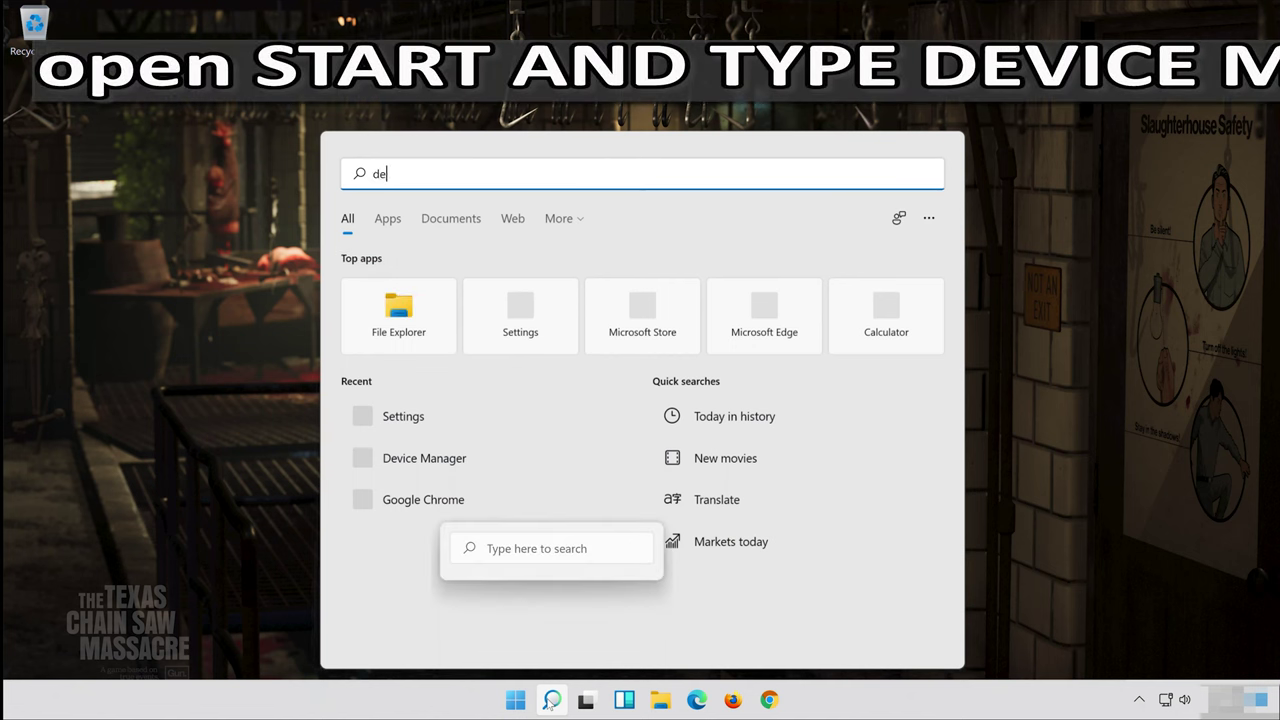
type("vice")
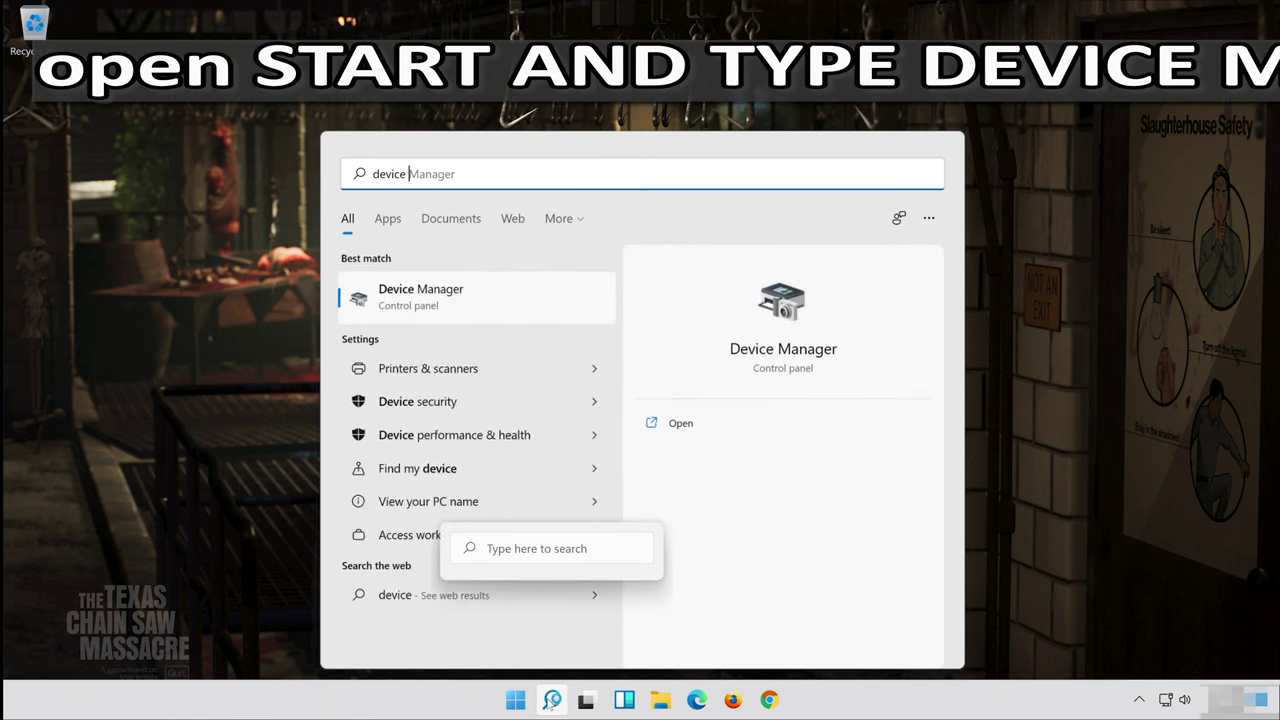
type(" manager")
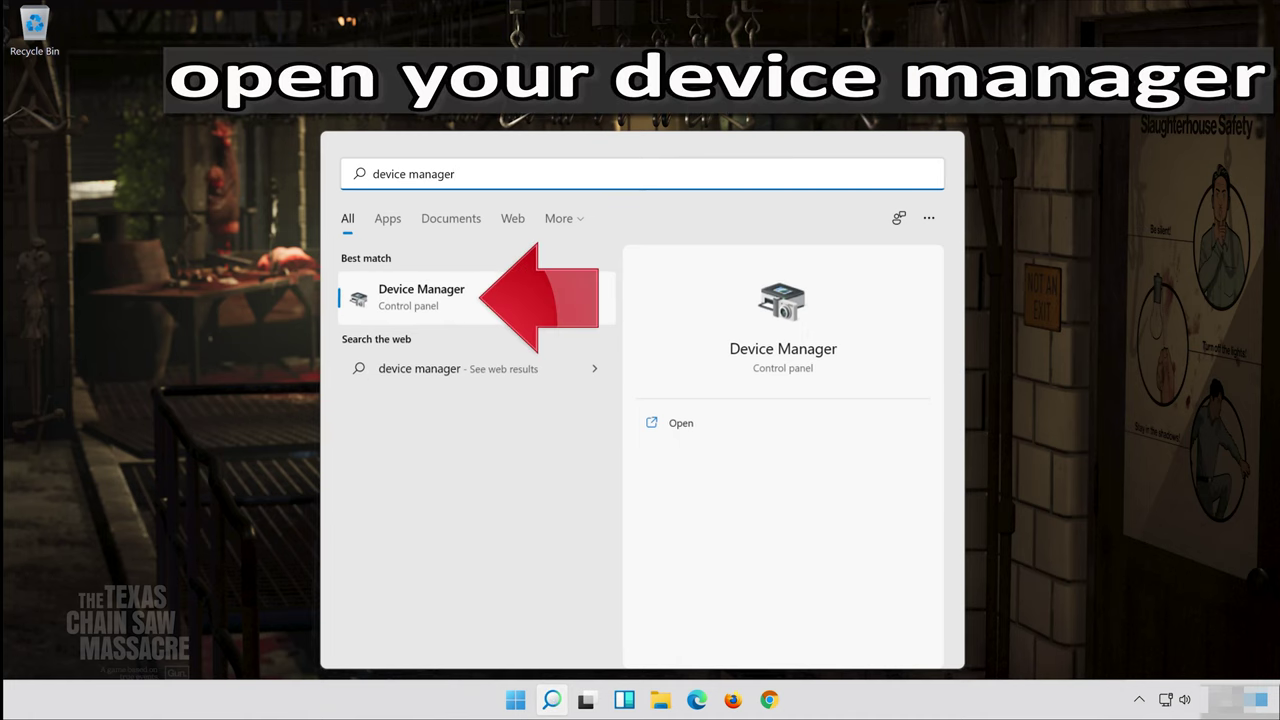
left_click(487, 297)
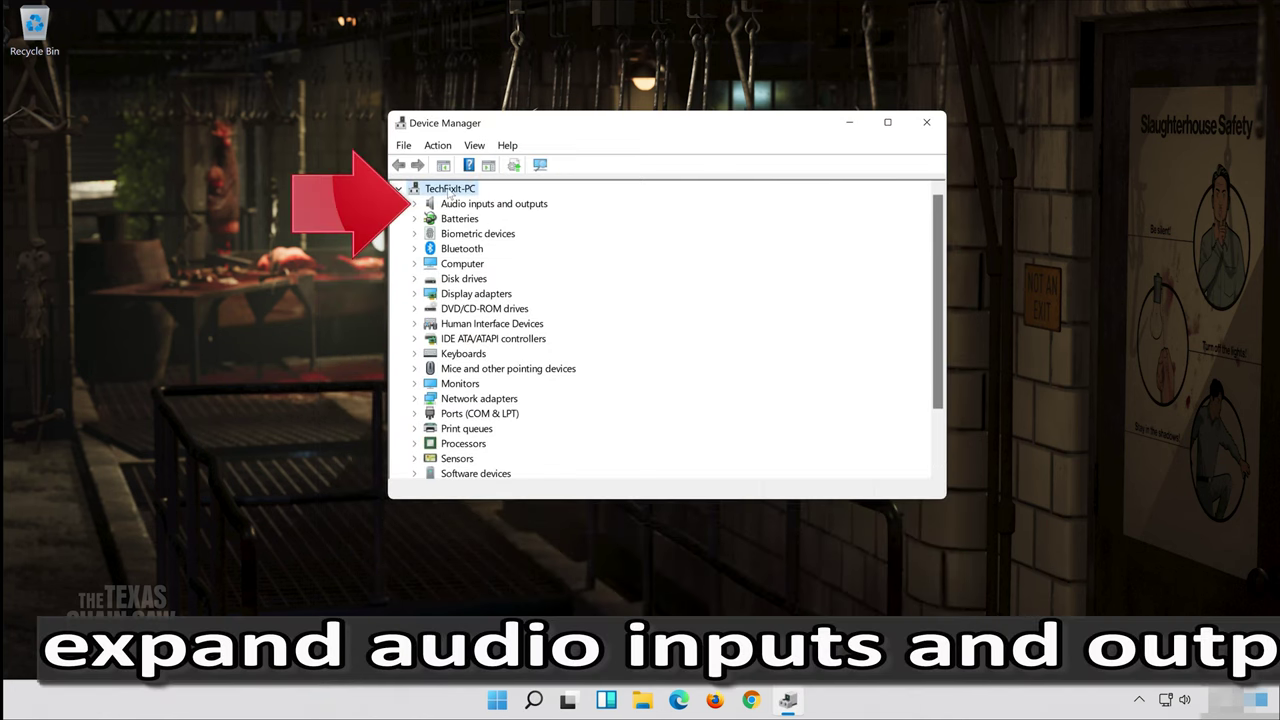
Step: Expand Audio inputs and outputs and open the properties of Microphone (High Definition Audio Device)
left_click(414, 204)
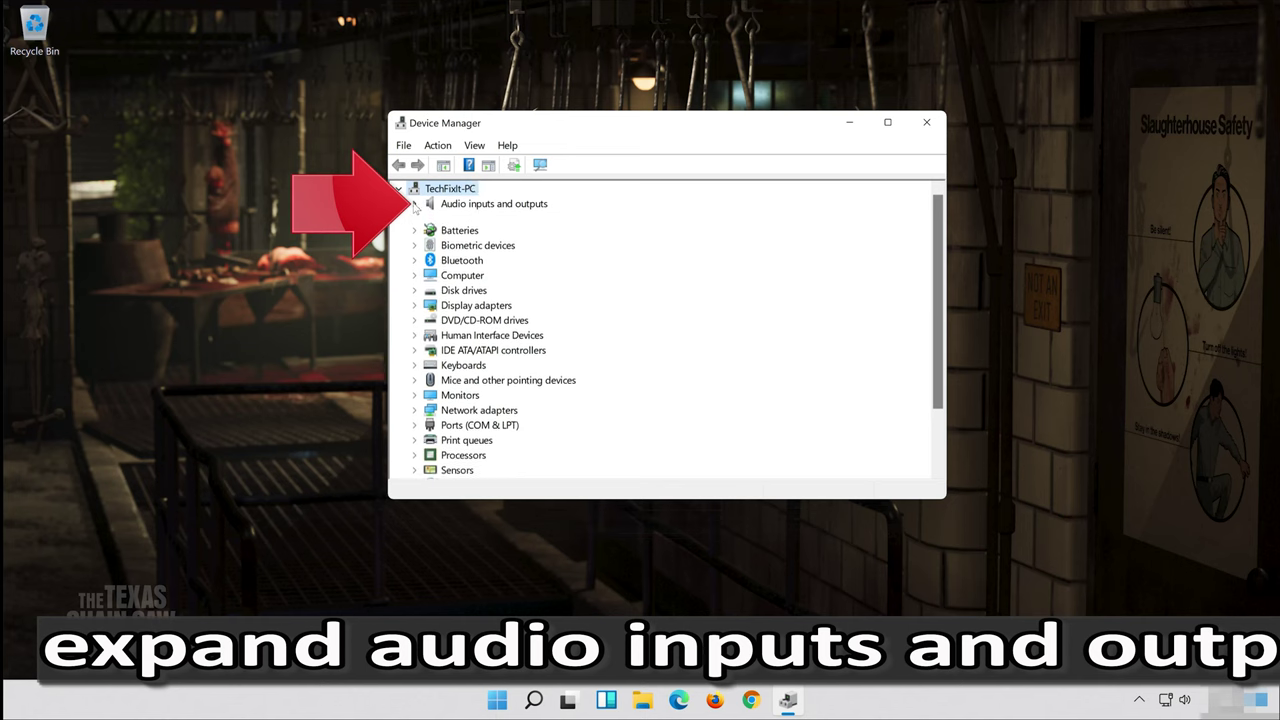
left_click(524, 220)
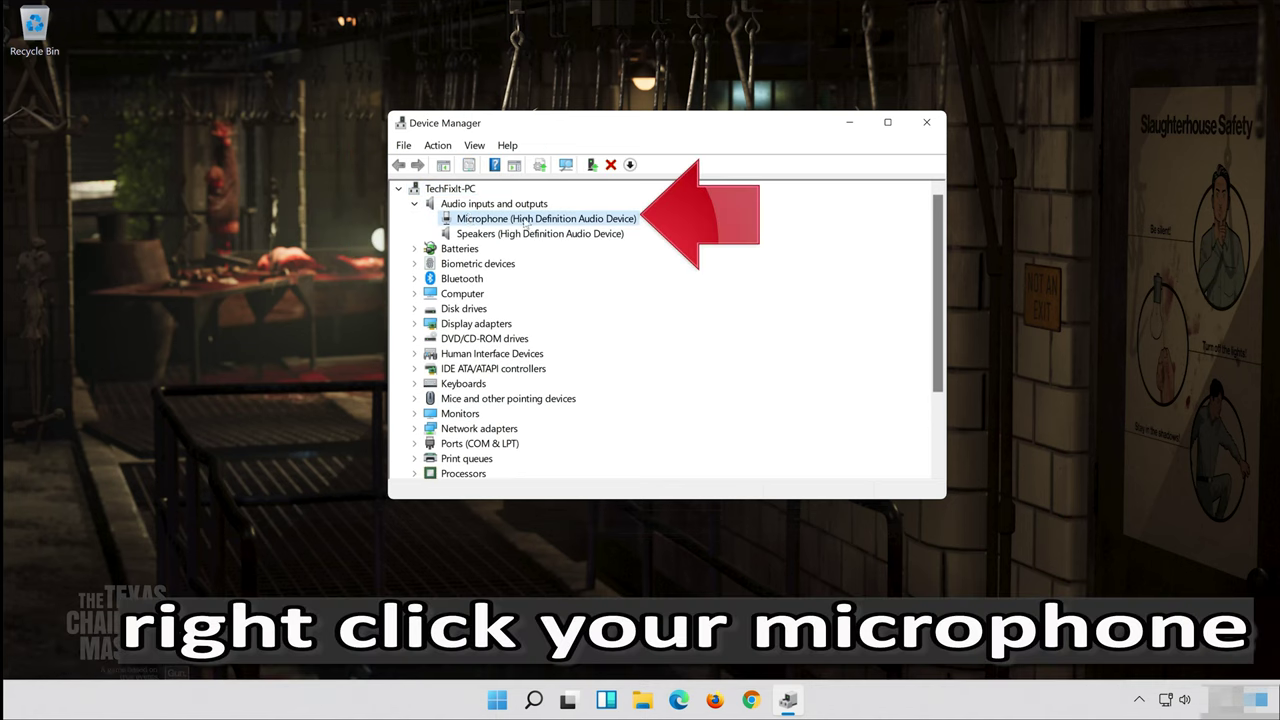
right_click(585, 219)
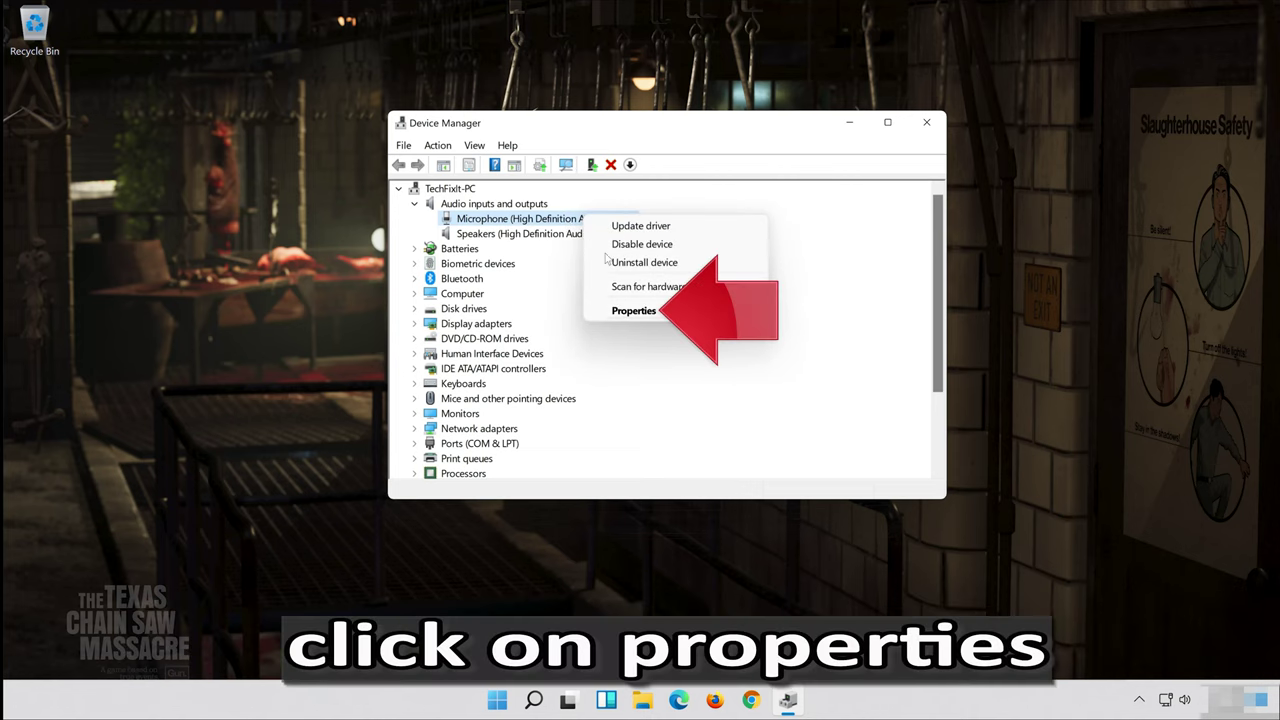
left_click(616, 312)
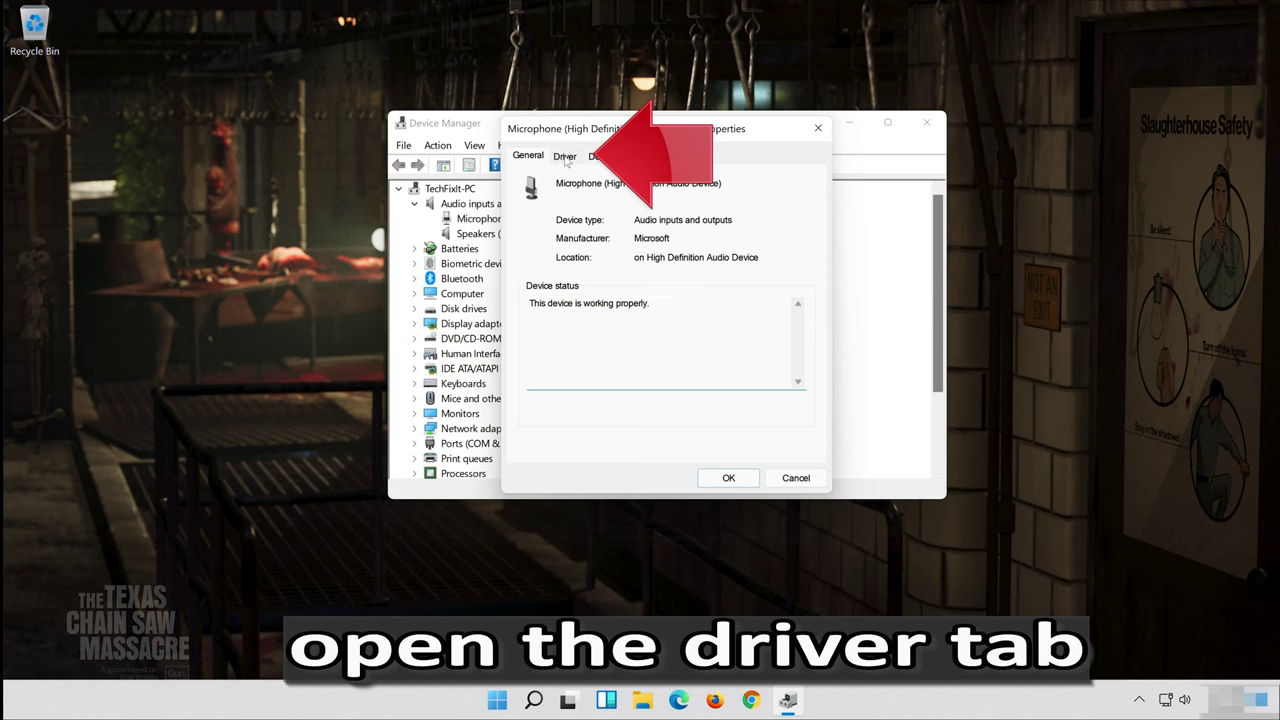
Step: Update the microphone's driver by having Windows search automatically for drivers
left_click(566, 158)
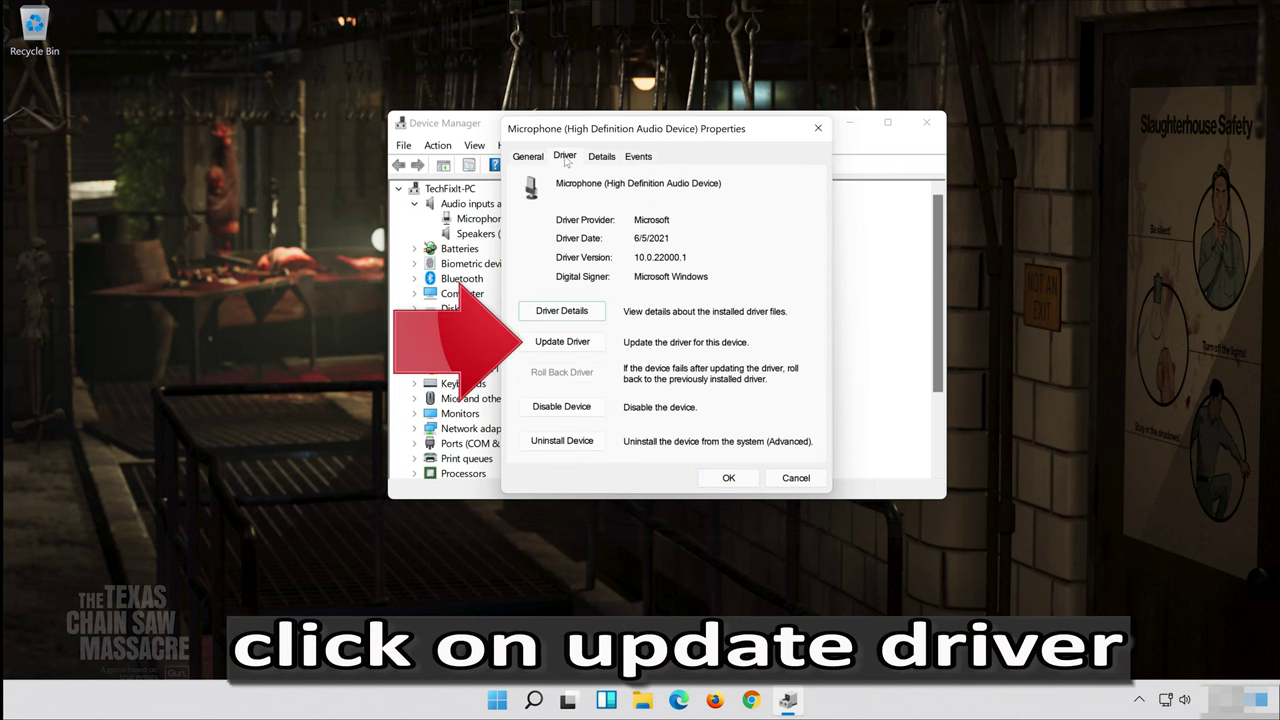
left_click(564, 350)
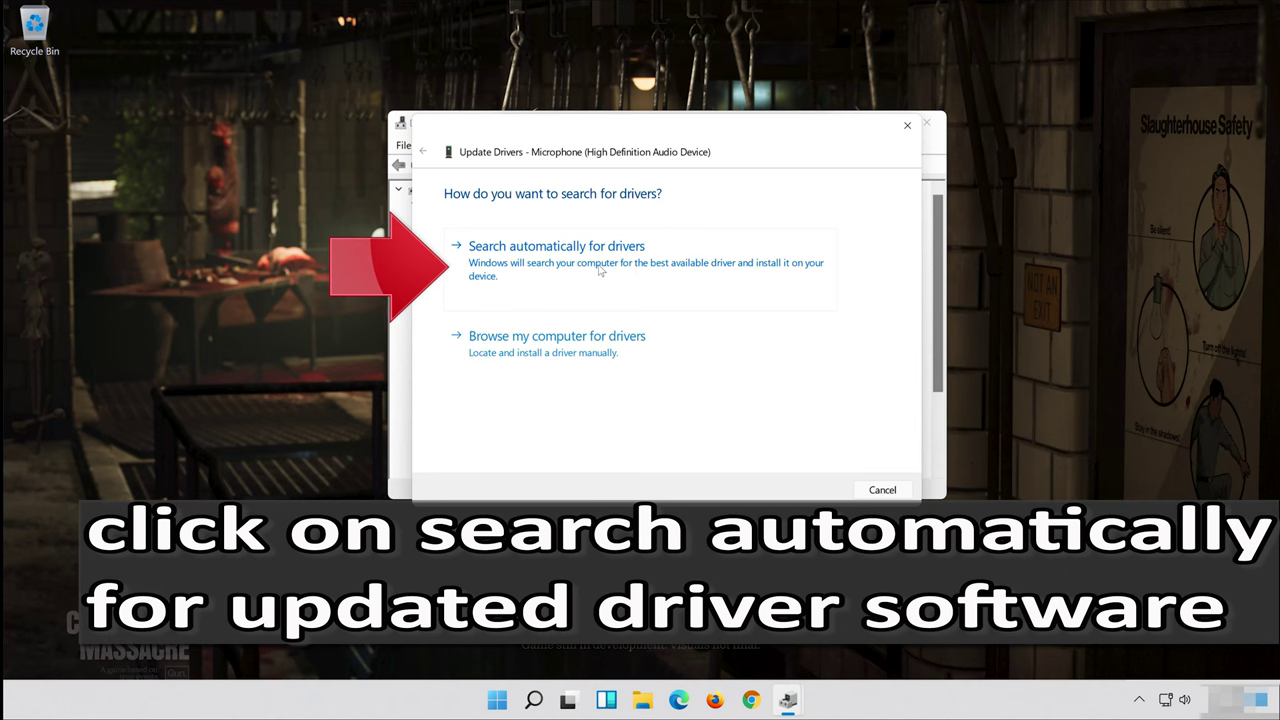
left_click(600, 270)
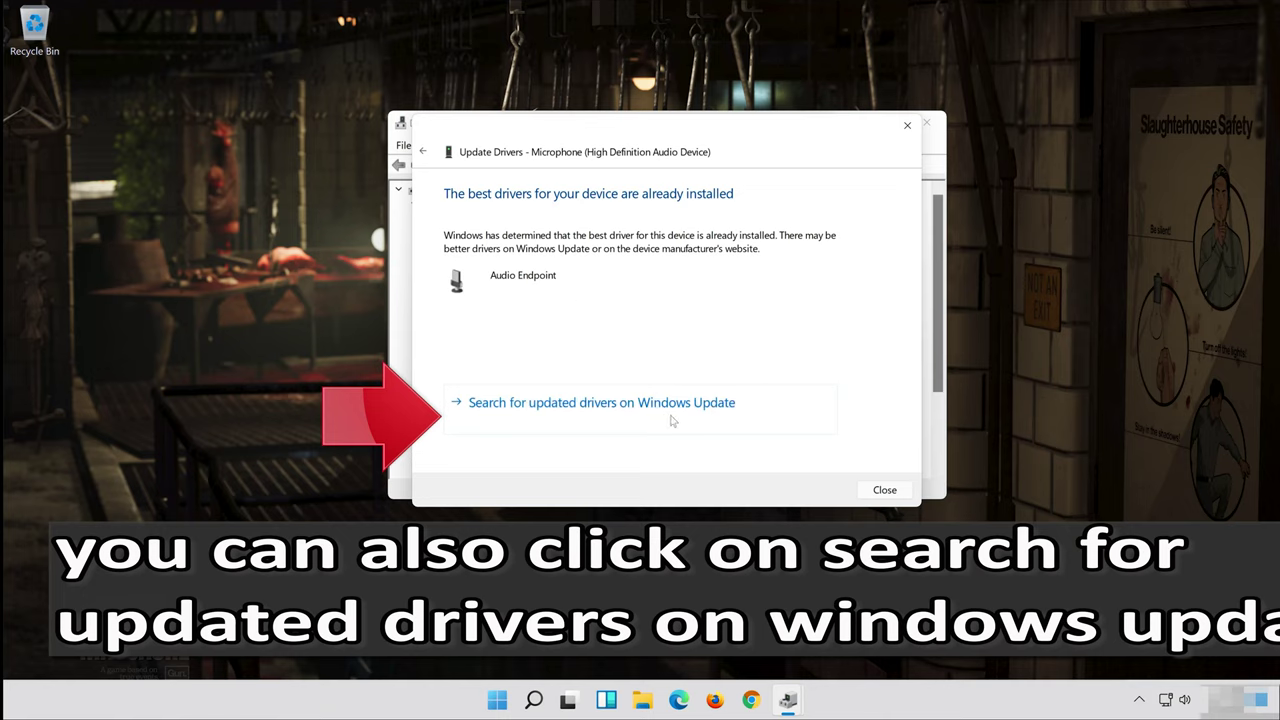
Step: Check for updated drivers through Windows Update, and close Settings, the microphone properties and Device Manager
key("Escape")
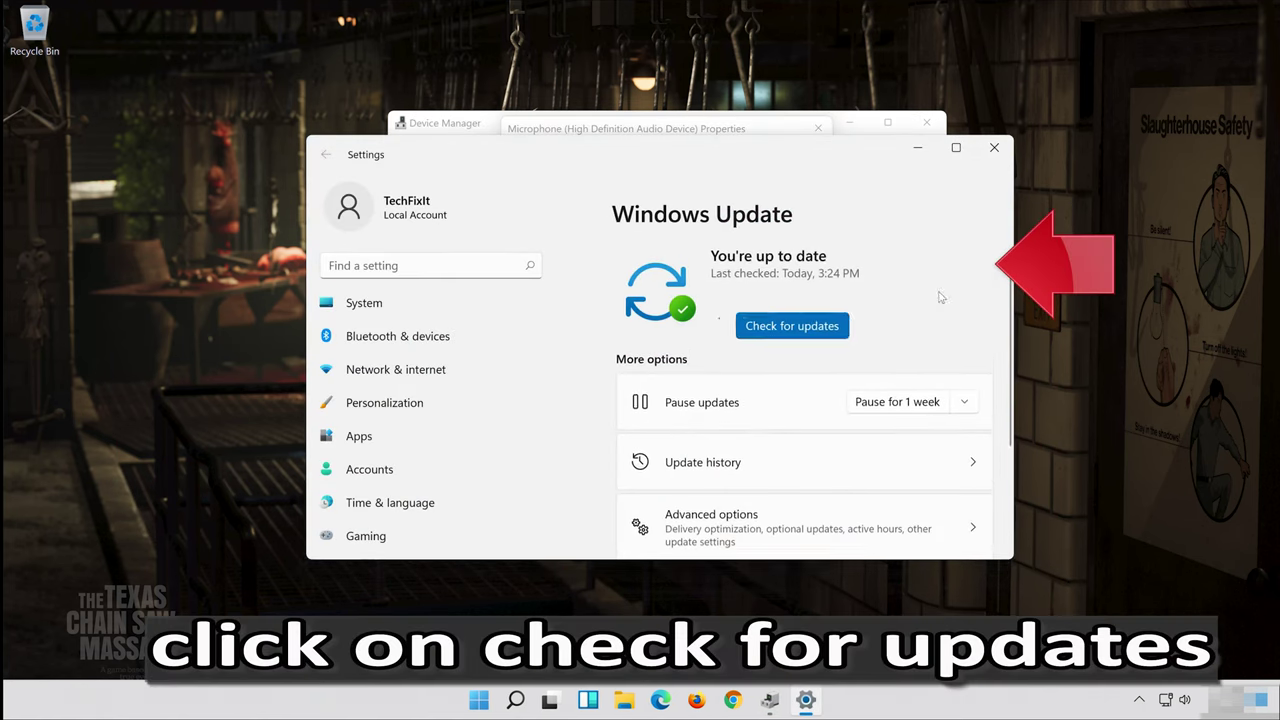
left_click(937, 292)
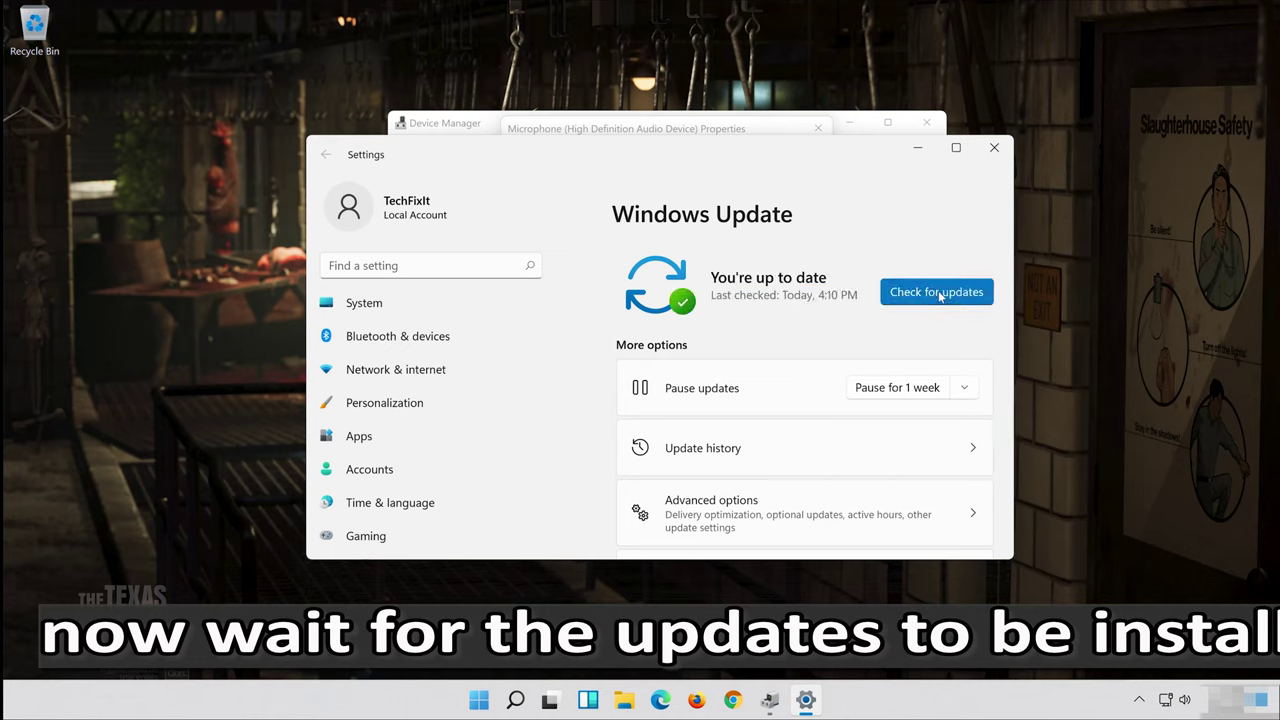
left_click(995, 148)
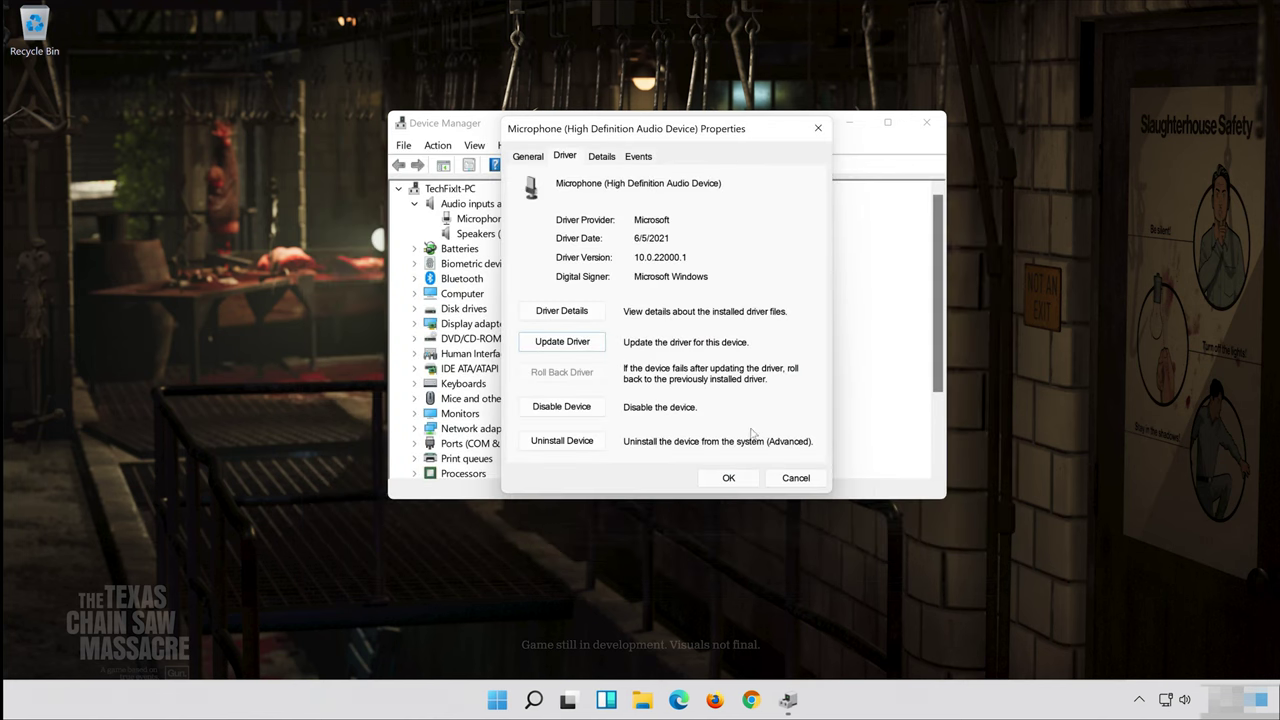
left_click(729, 478)
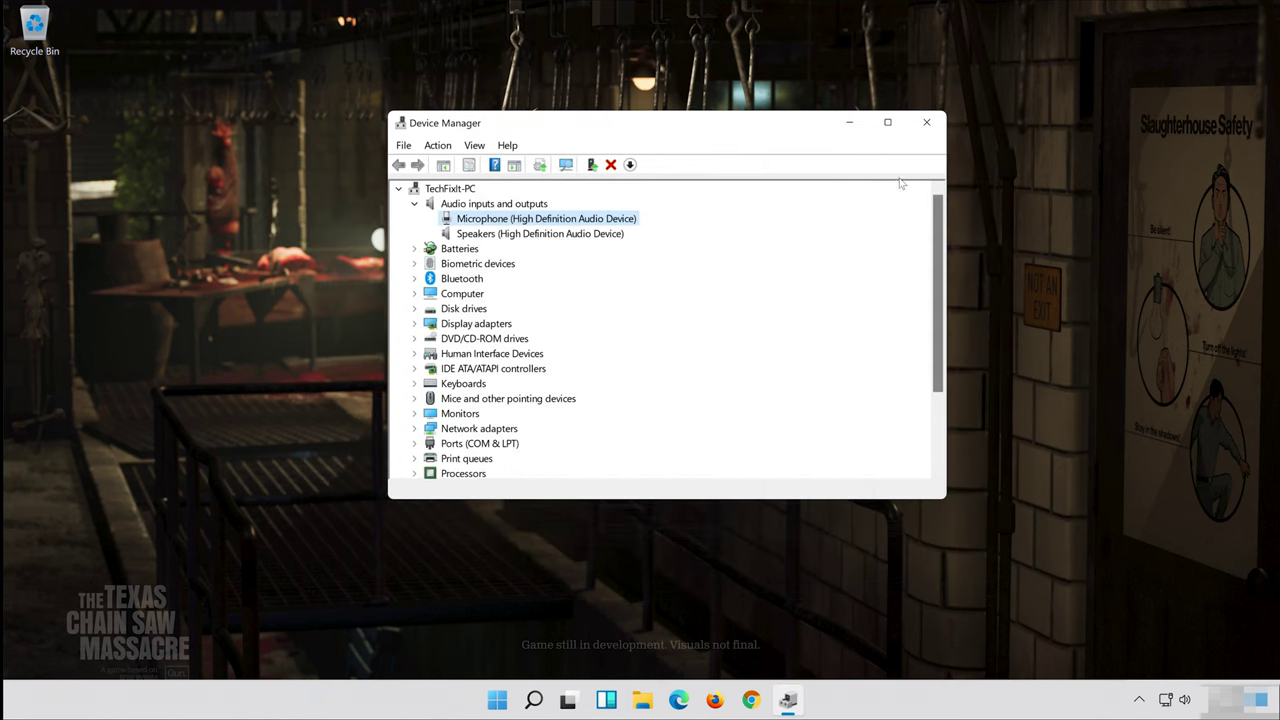
left_click(926, 122)
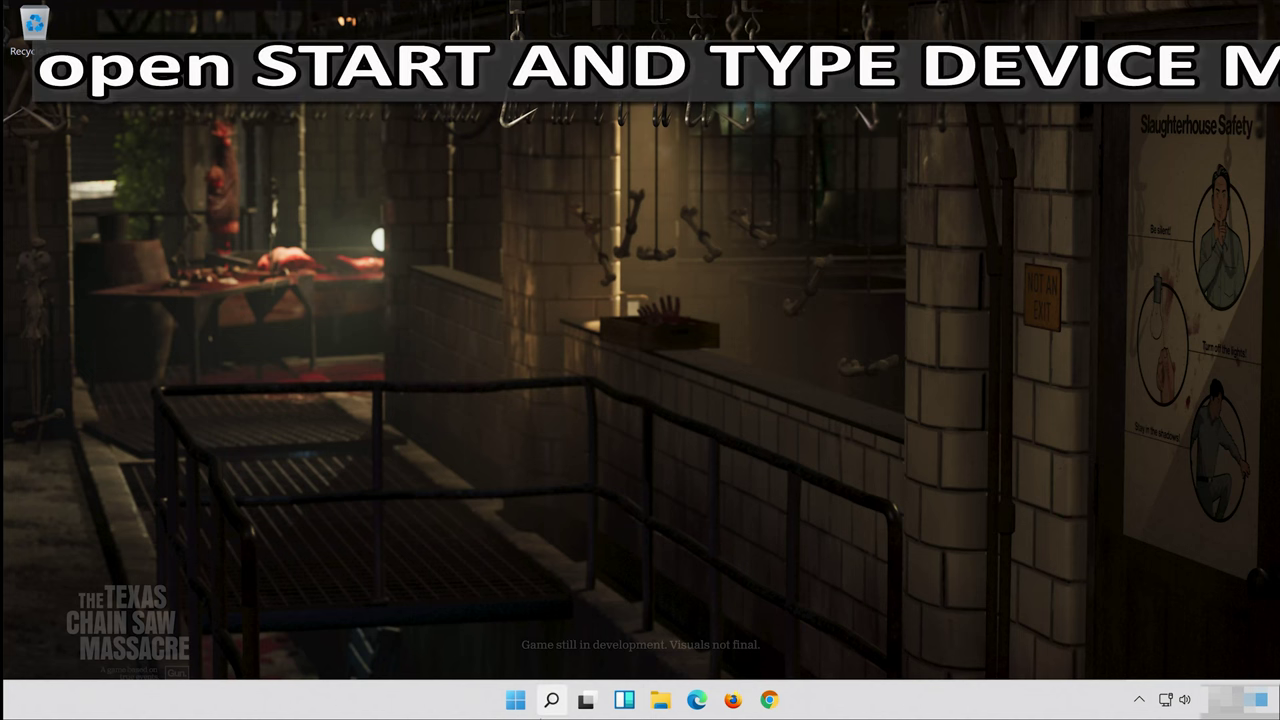
Step: Reopen Device Manager by searching Windows for "device manager", and move its window toward the middle of the desktop
left_click(552, 700)
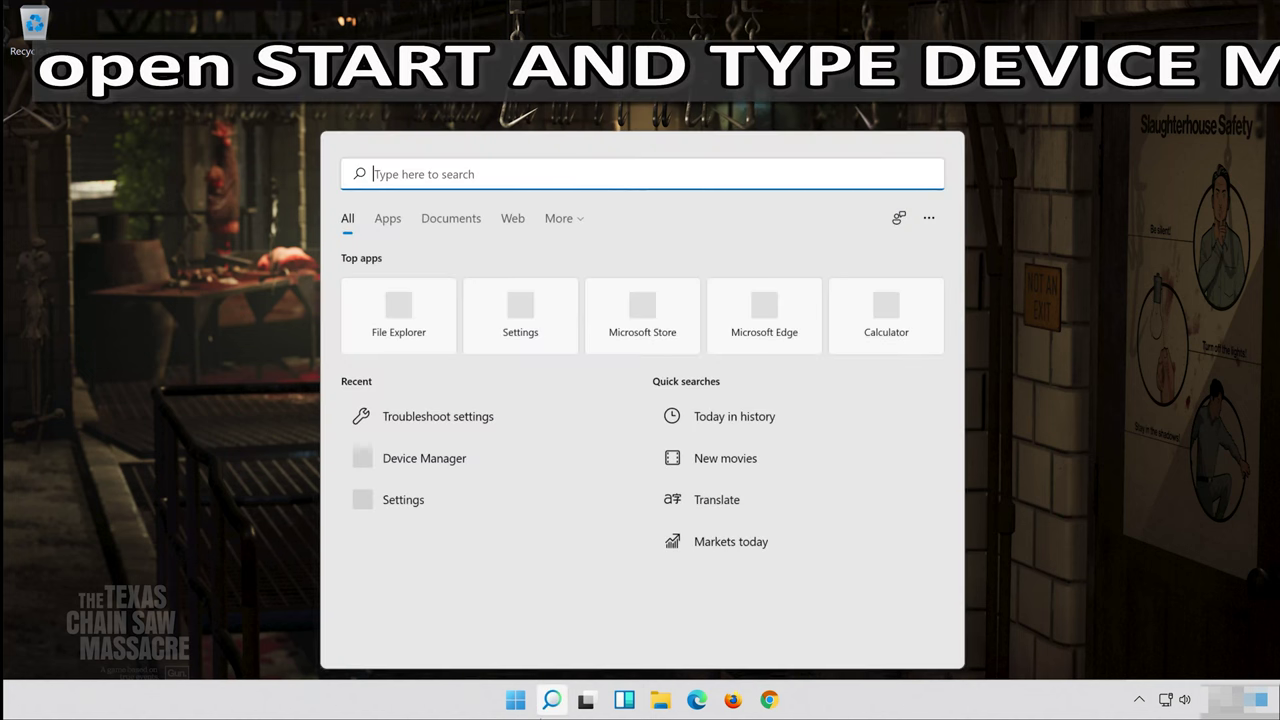
type("device ma")
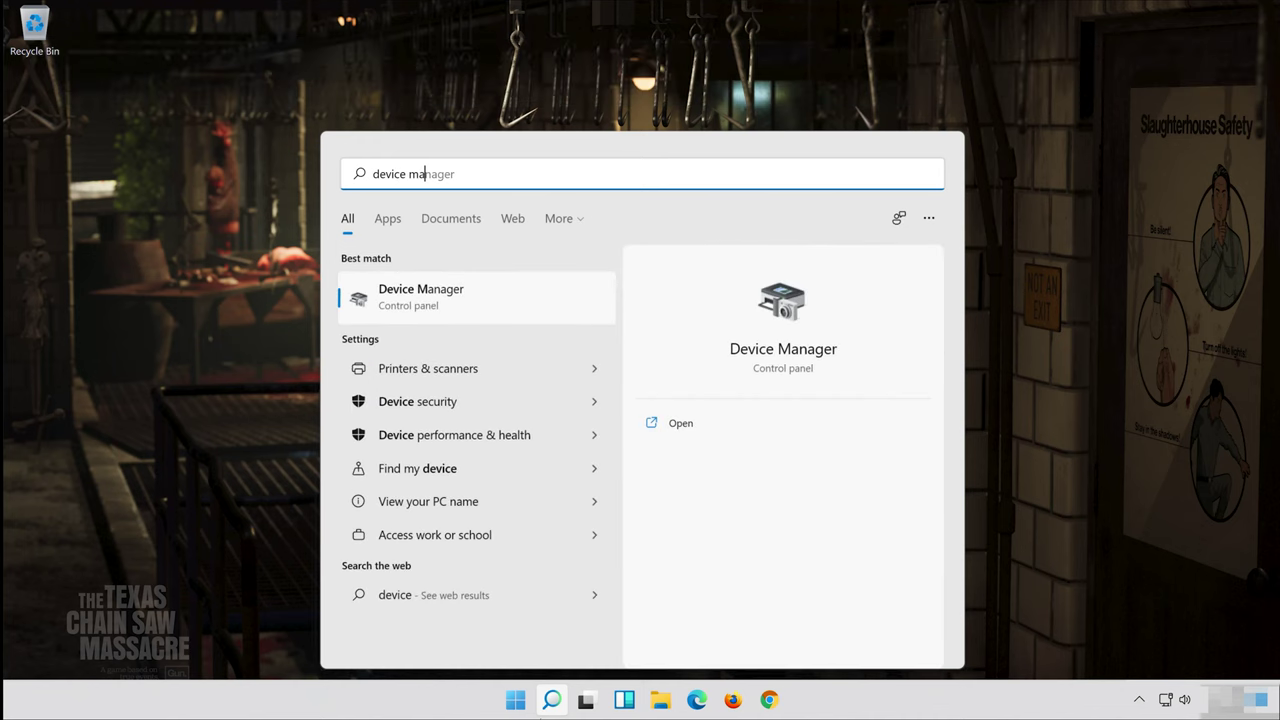
type("nager")
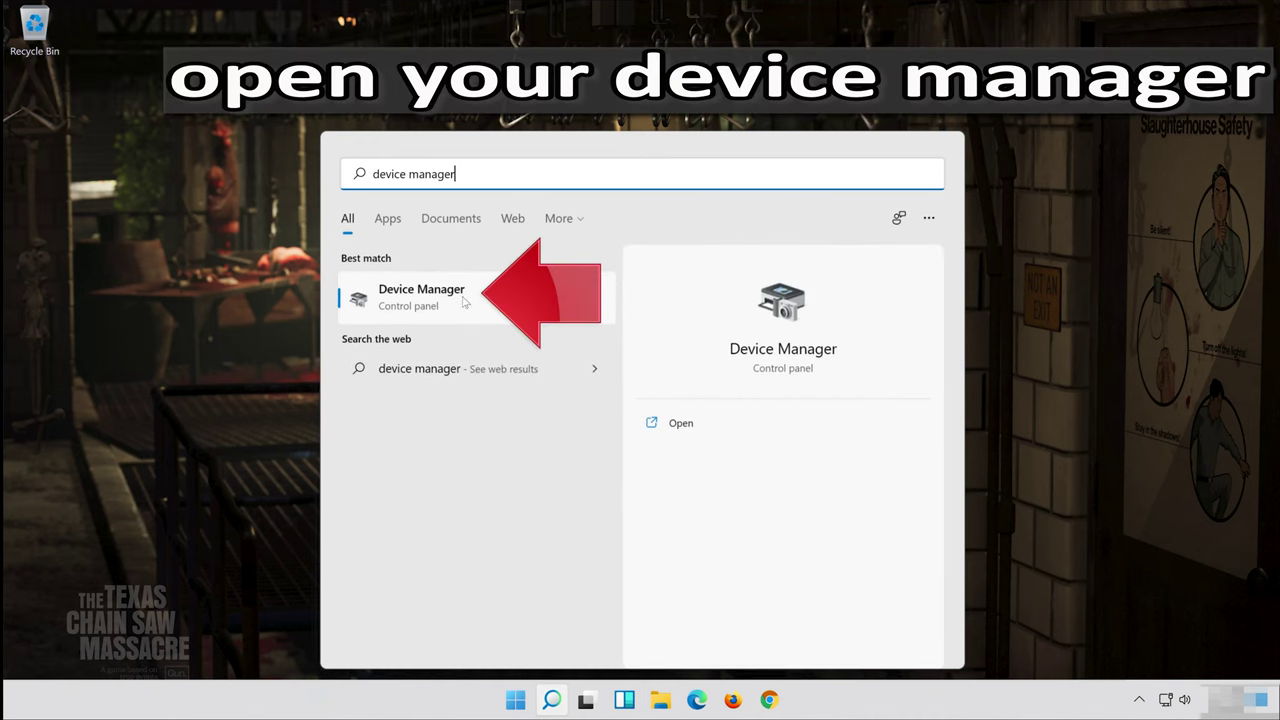
left_click(498, 296)
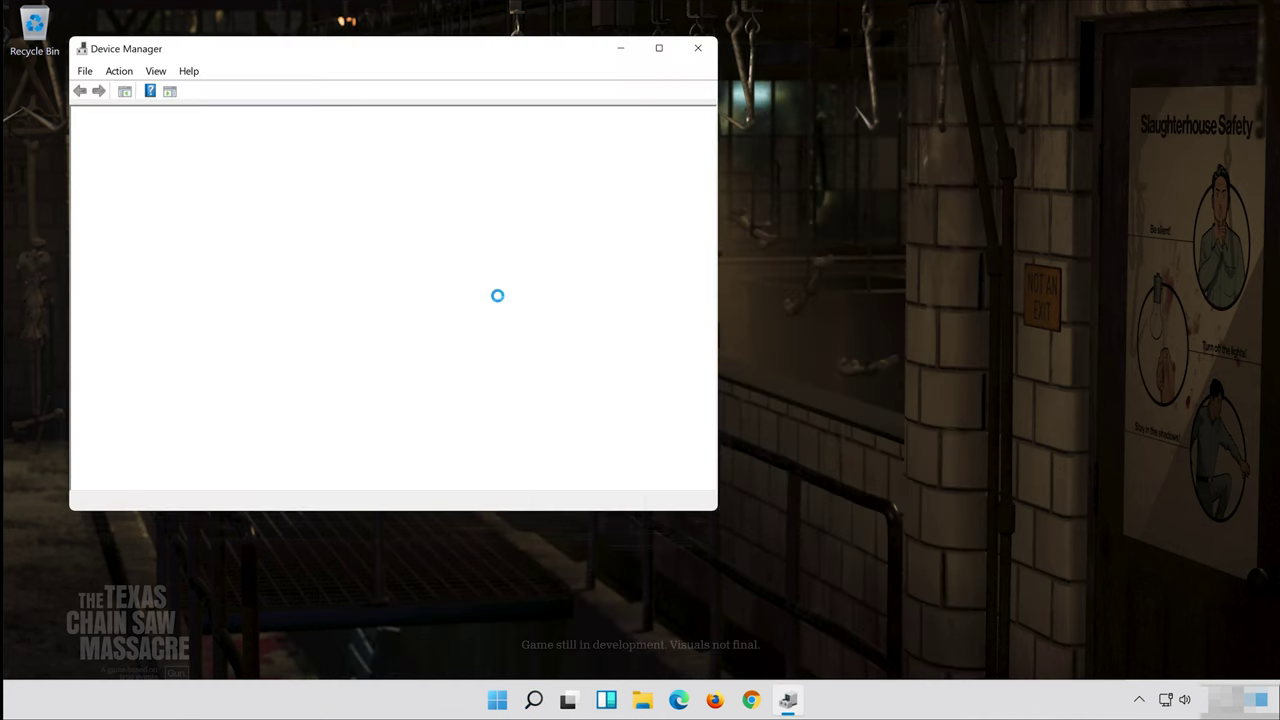
left_click_drag(350, 55, 669, 116)
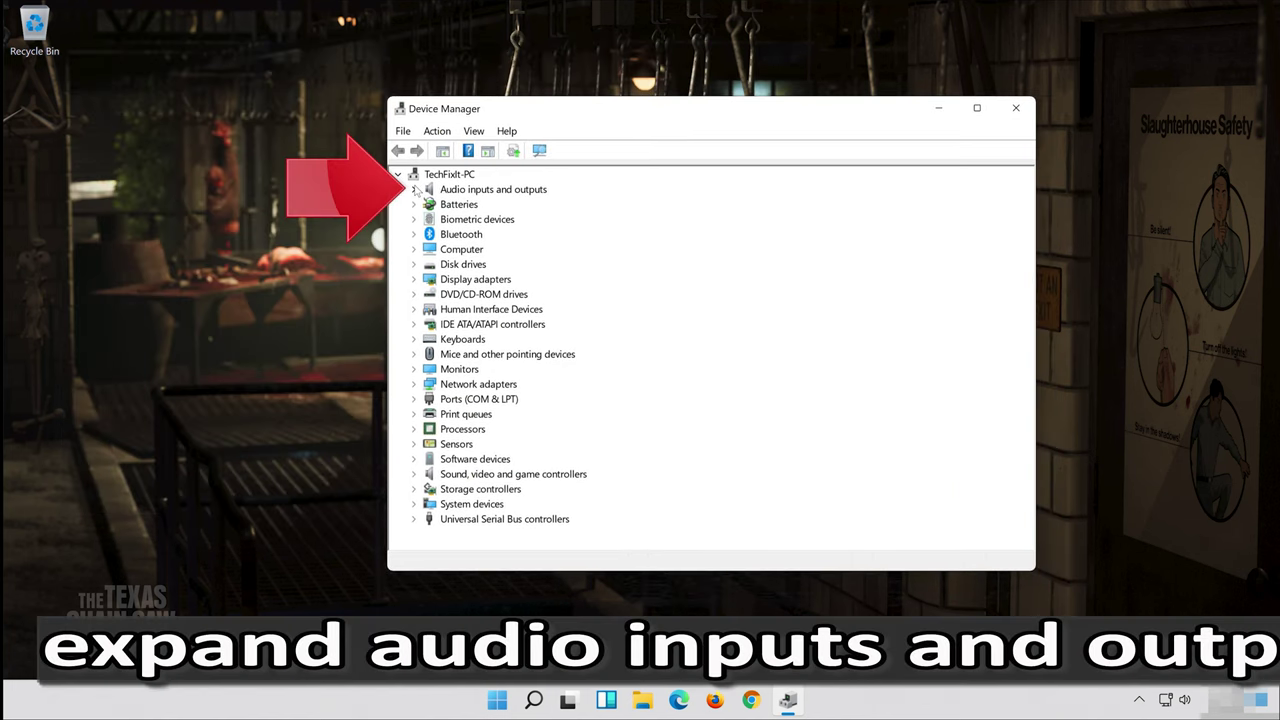
Step: Expand Audio inputs and outputs and reopen the properties of Microphone (High Definition Audio Device)
left_click(414, 189)
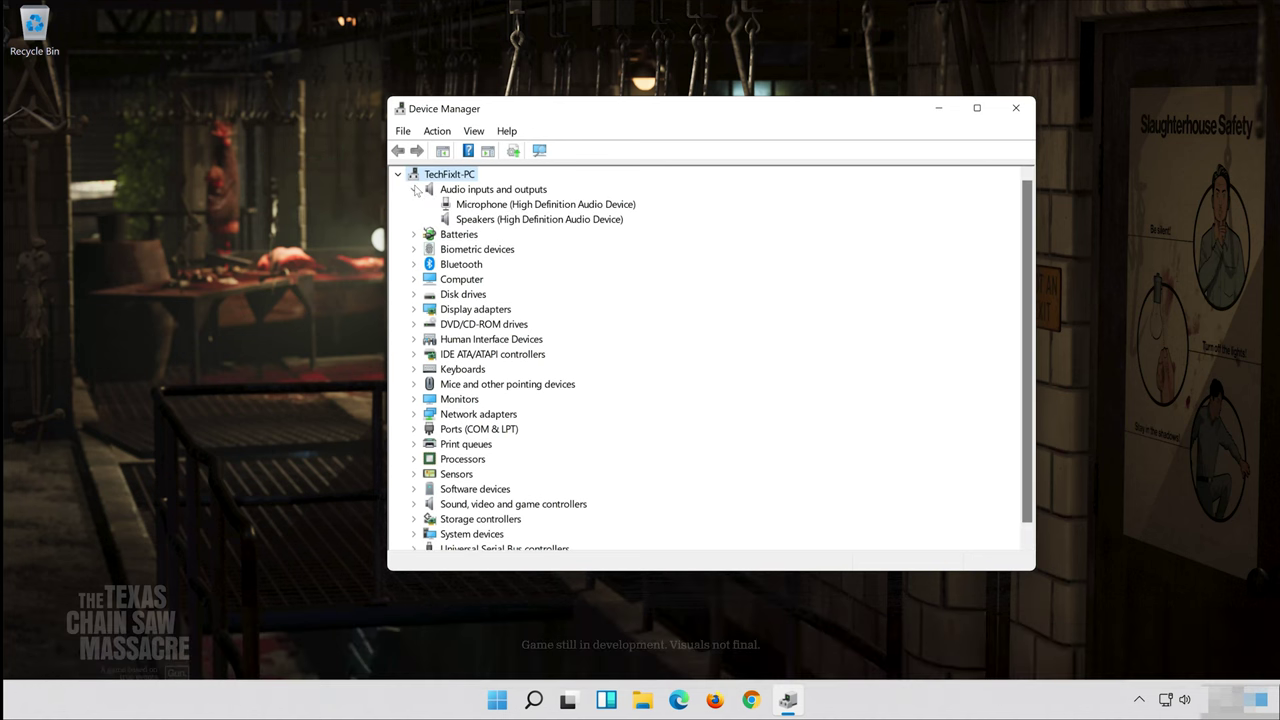
left_click(487, 205)
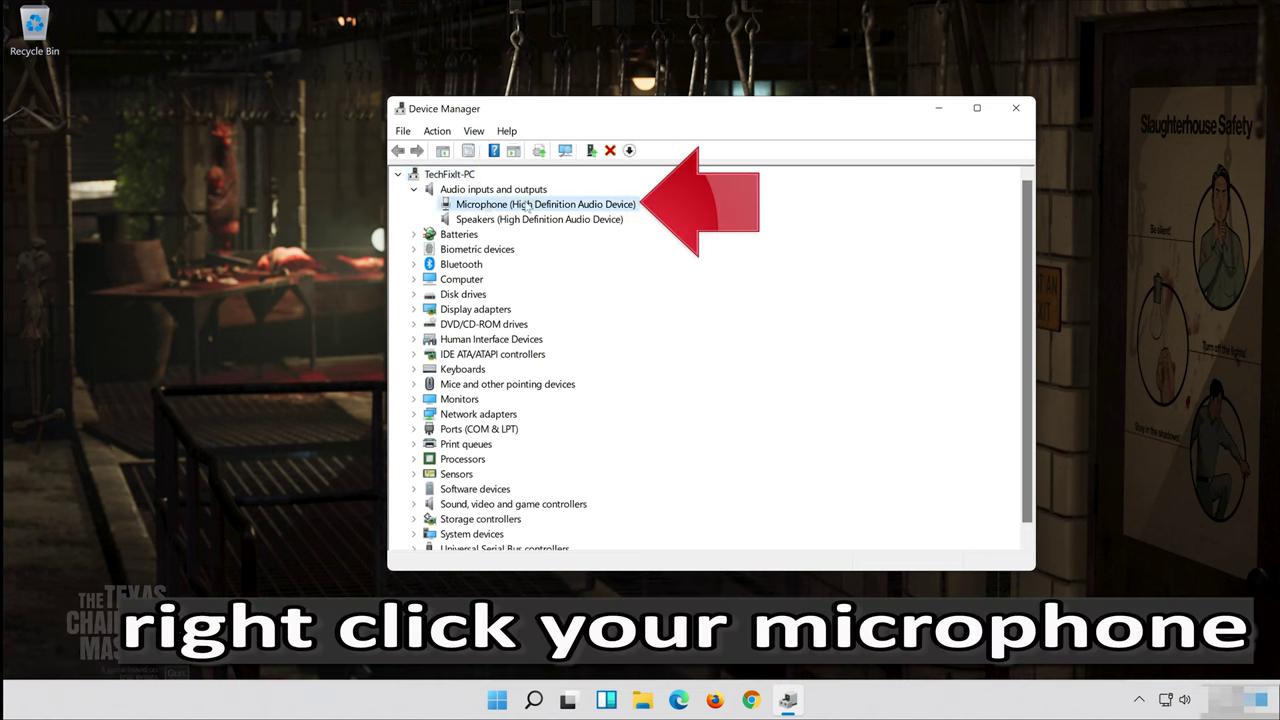
right_click(543, 205)
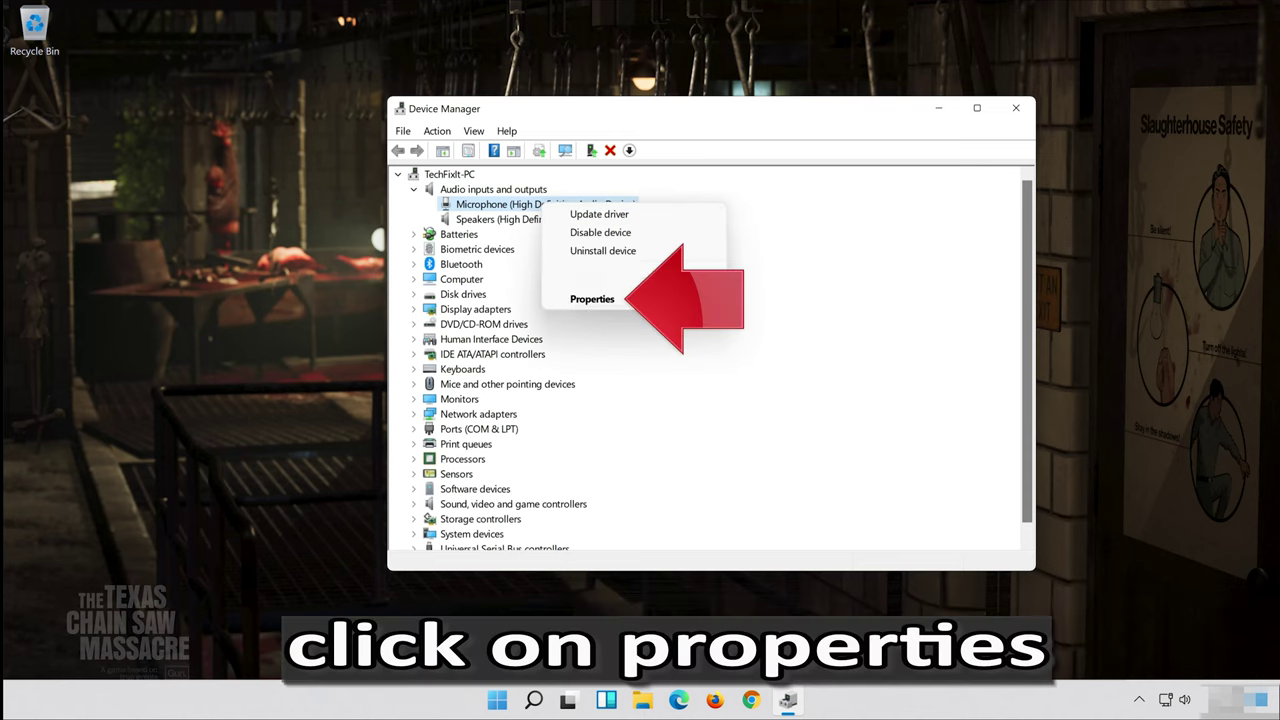
left_click(646, 298)
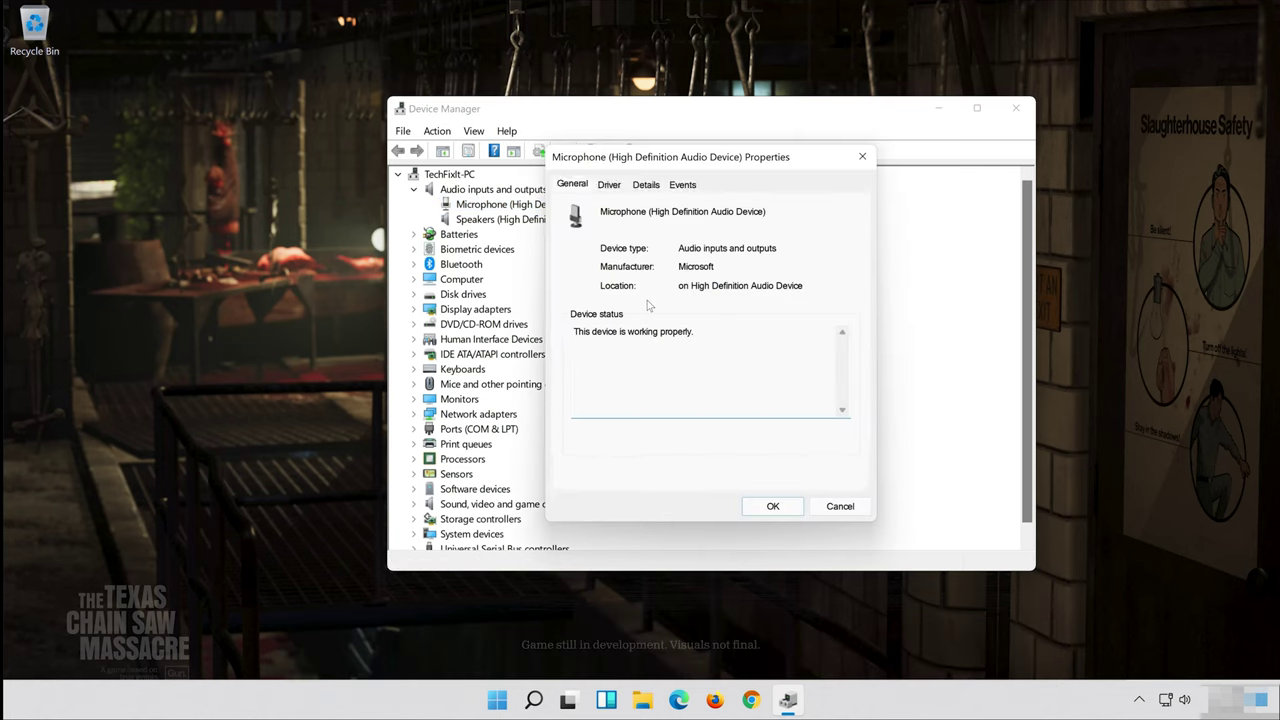
Step: Uninstall the microphone device from its driver properties, confirm the removal, and close Device Manager
left_click(613, 186)
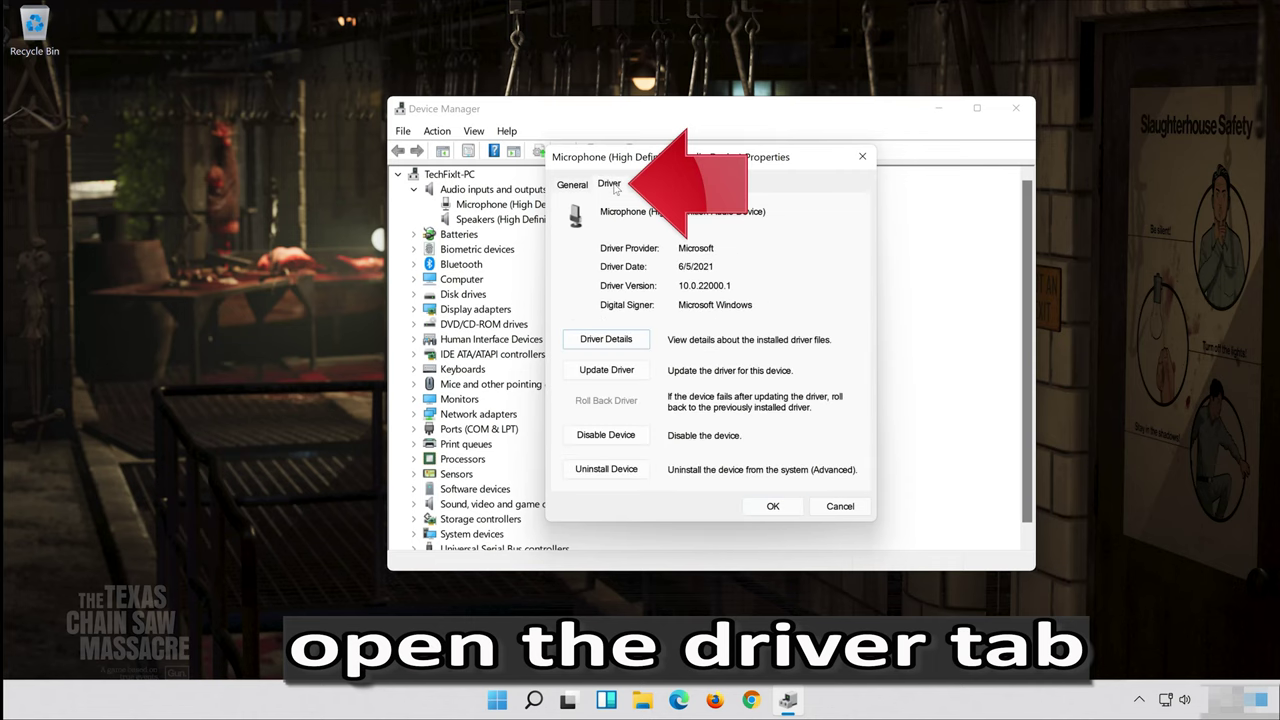
left_click(633, 470)
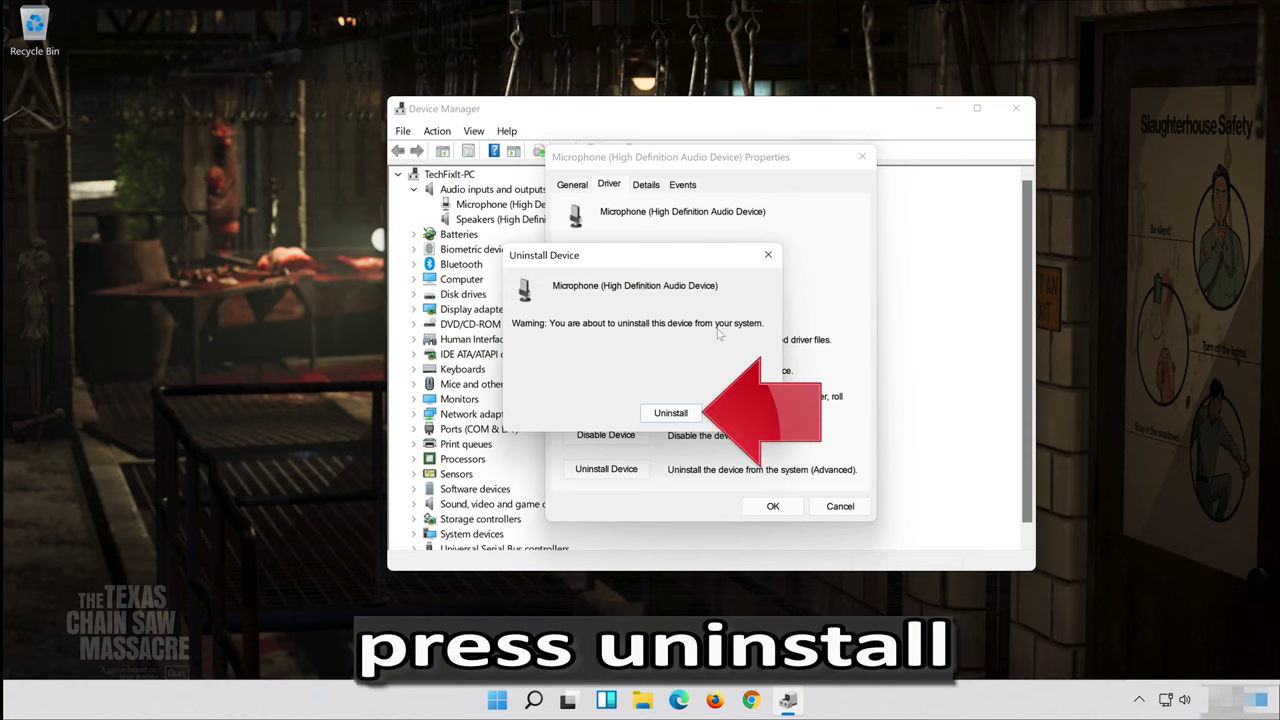
left_click(674, 418)
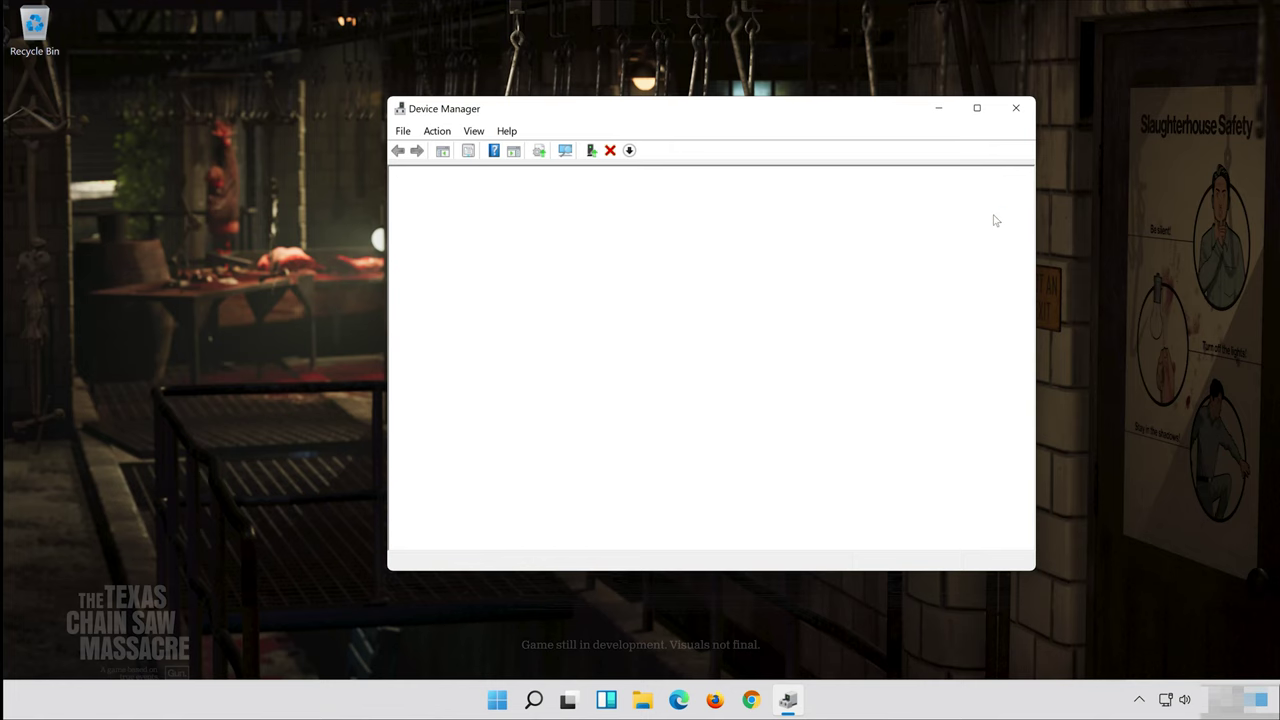
left_click(1016, 108)
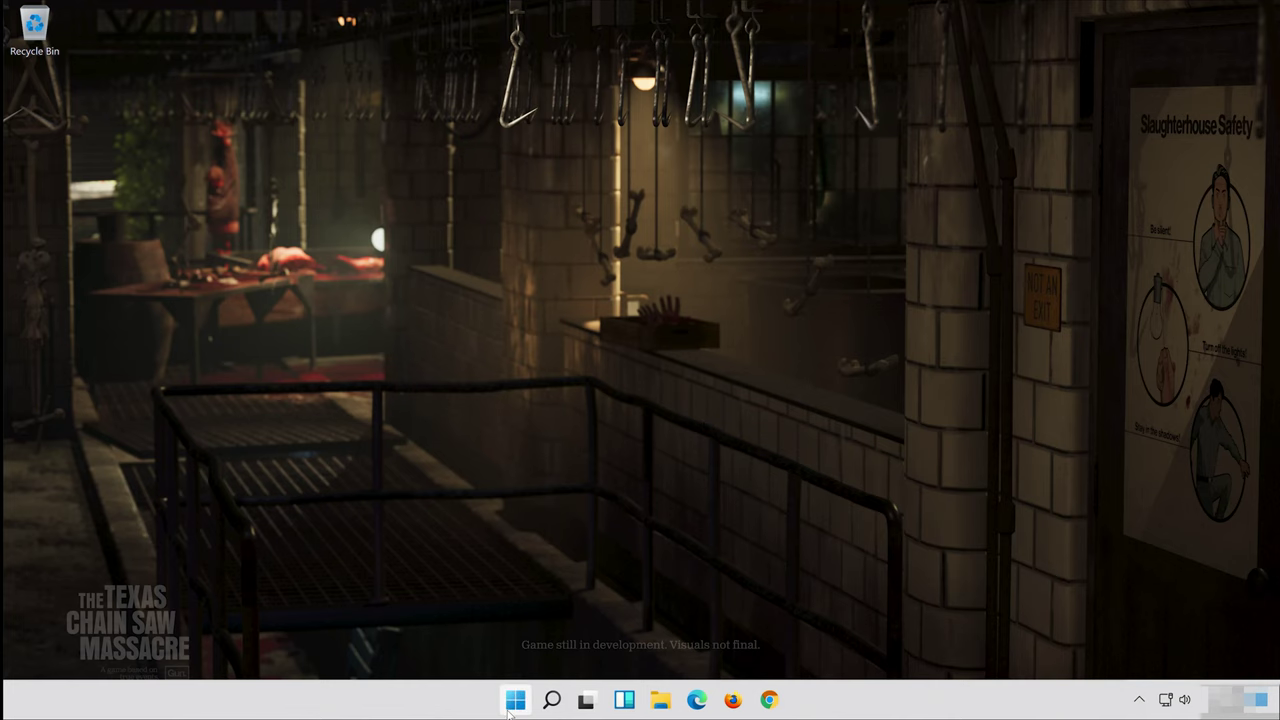
Step: Bring up the Windows power options to restart the computer
left_click(510, 705)
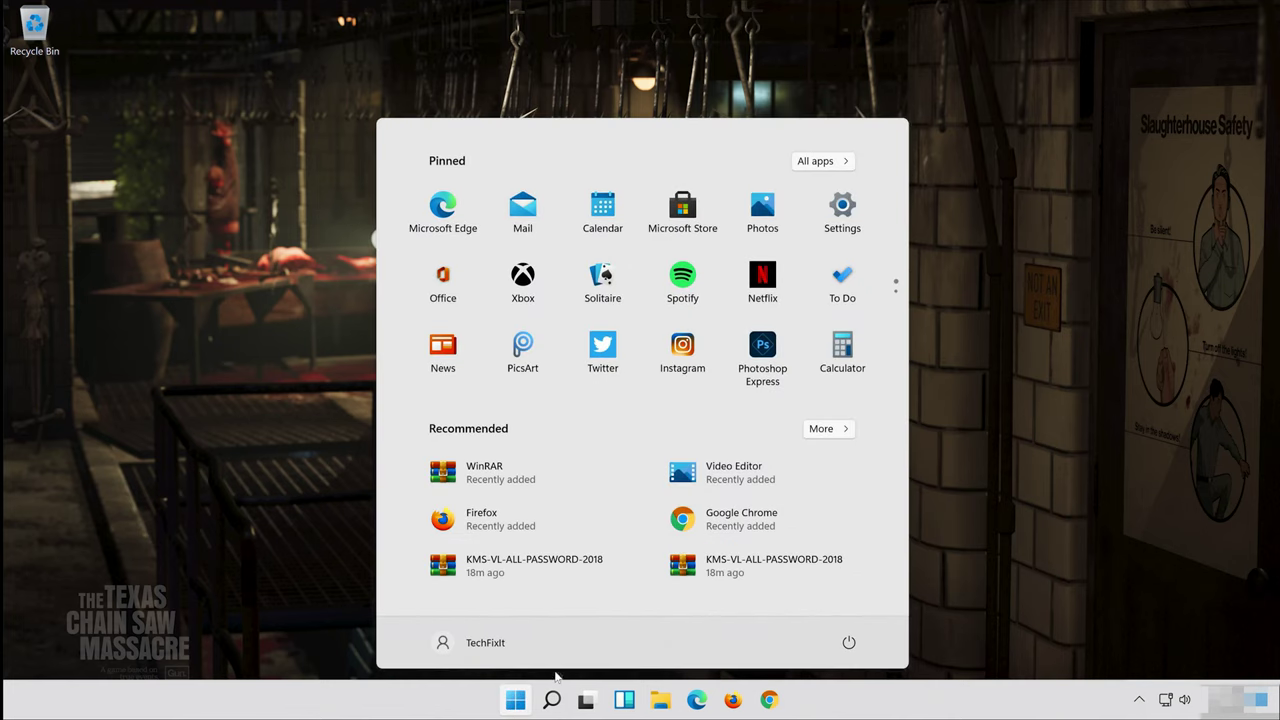
left_click(847, 643)
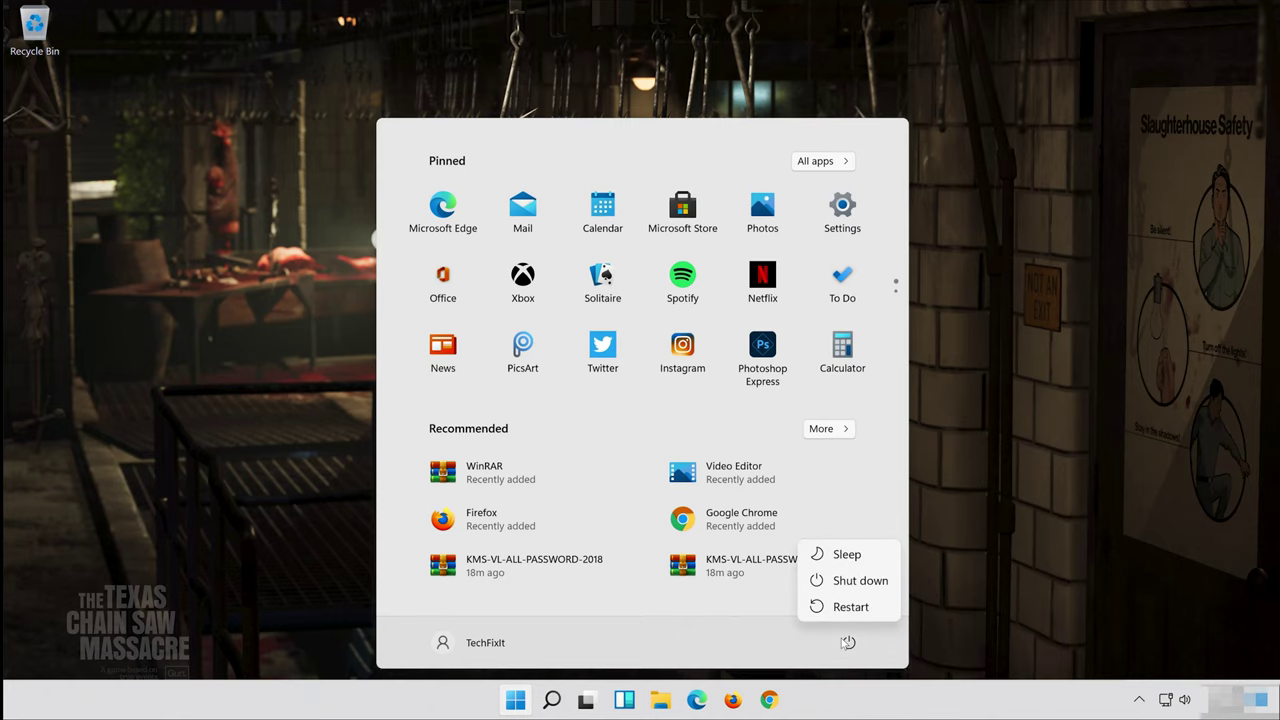